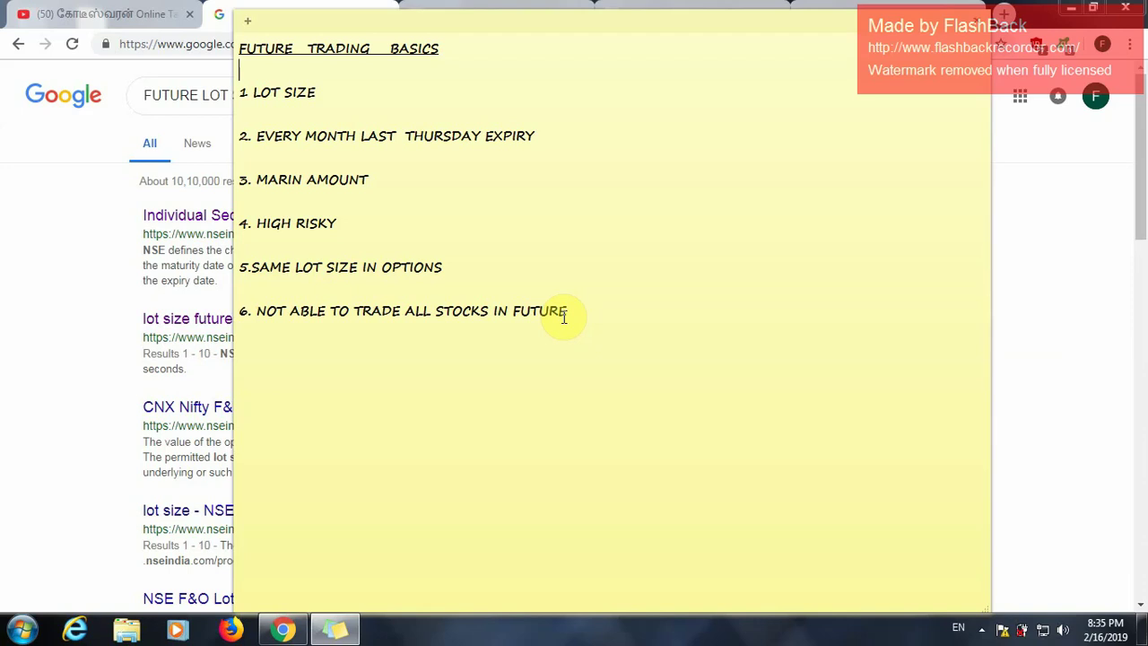
Open the "lot size futures contracts - NSE" search result in a new browser tab and view it
left_click(50, 325)
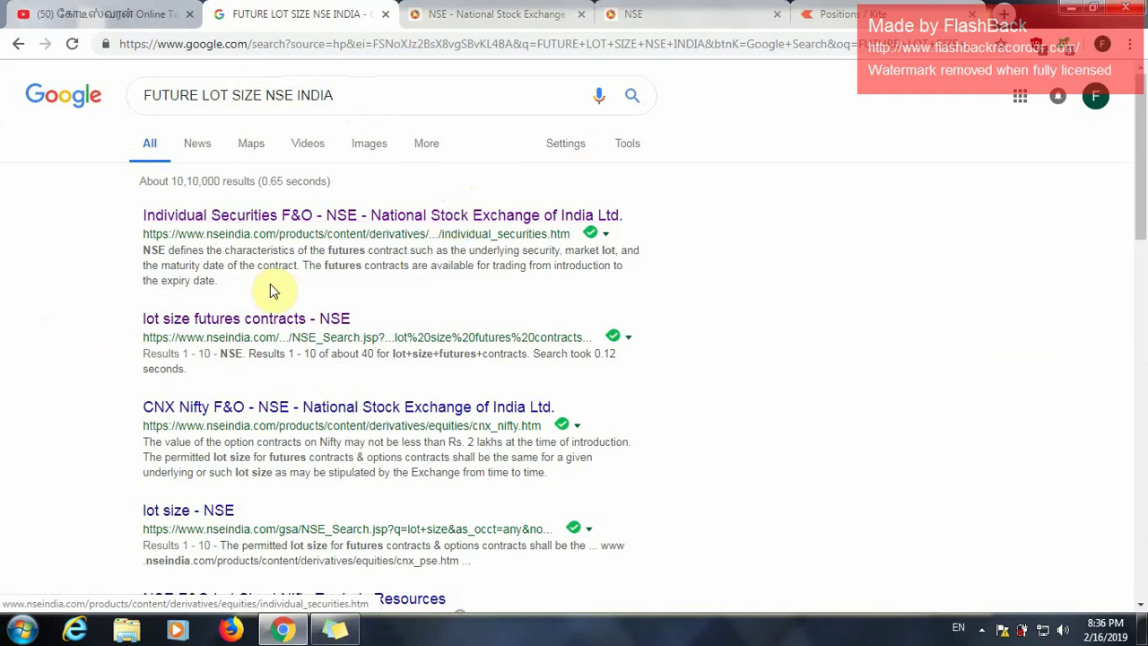
right_click(271, 321)
left_click(301, 334)
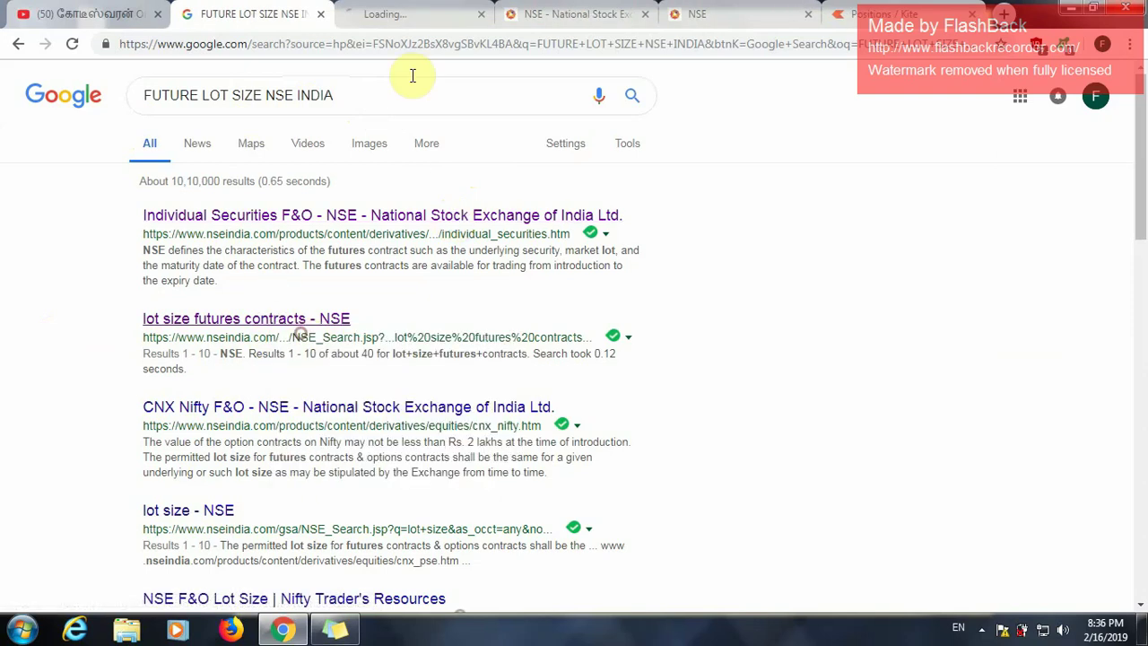
left_click(427, 14)
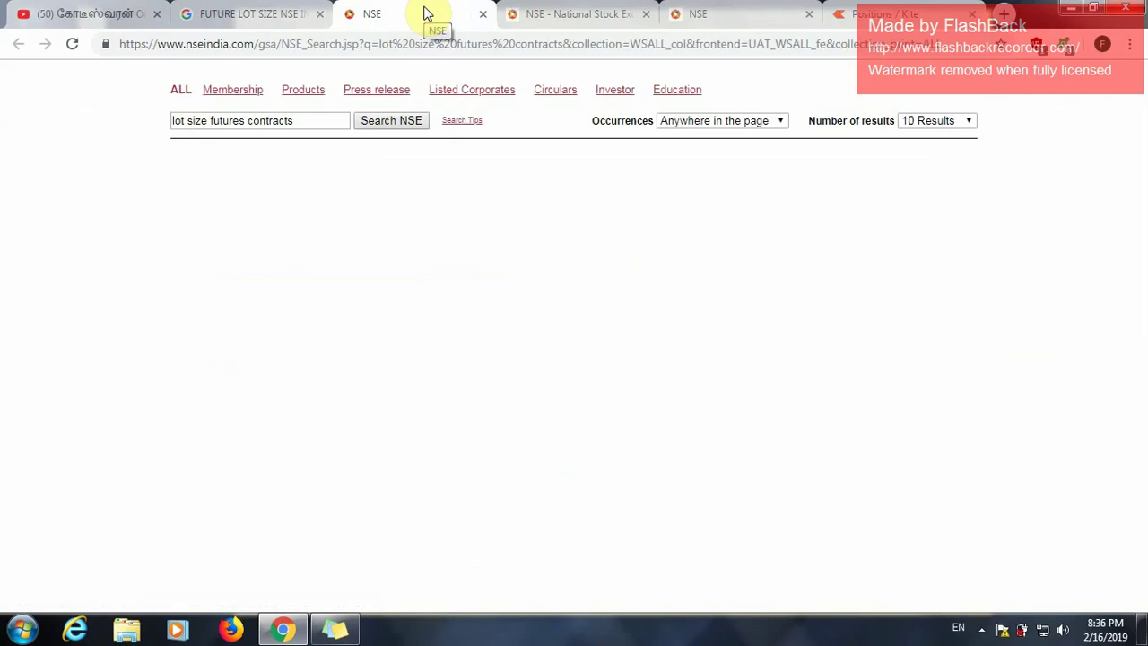
Download the permitted lot size CSV from the NSE Individual Securities page's Contract size section and open it in Excel
left_click(574, 11)
scroll(561, 381, "down", 3)
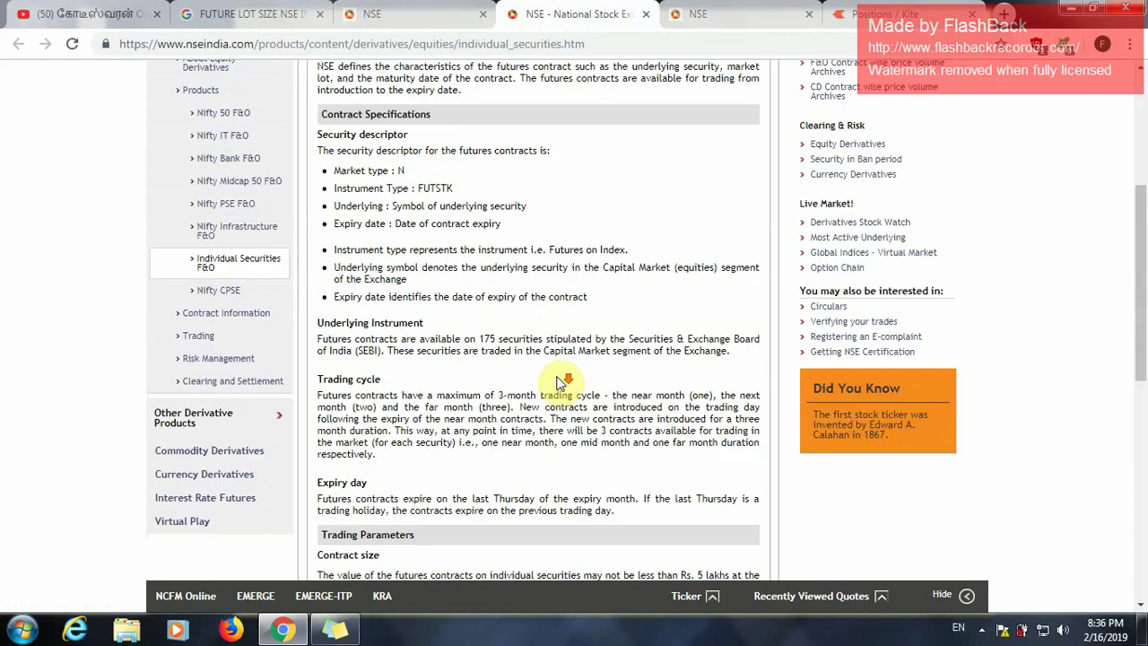
scroll(561, 381, "down", 3)
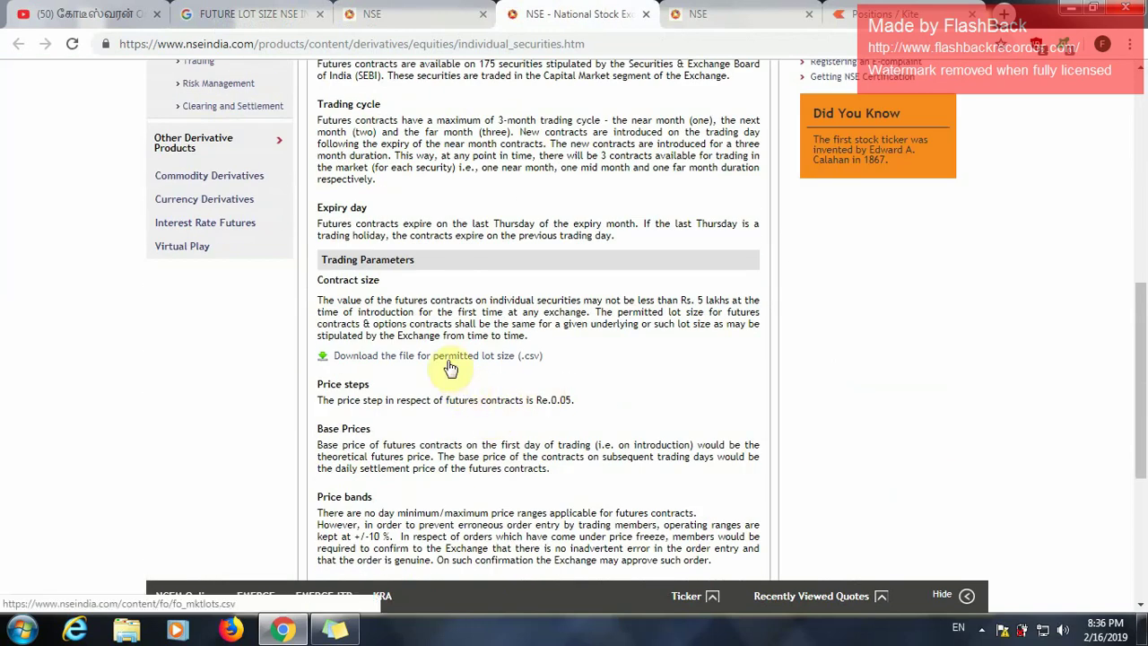
left_click(449, 358)
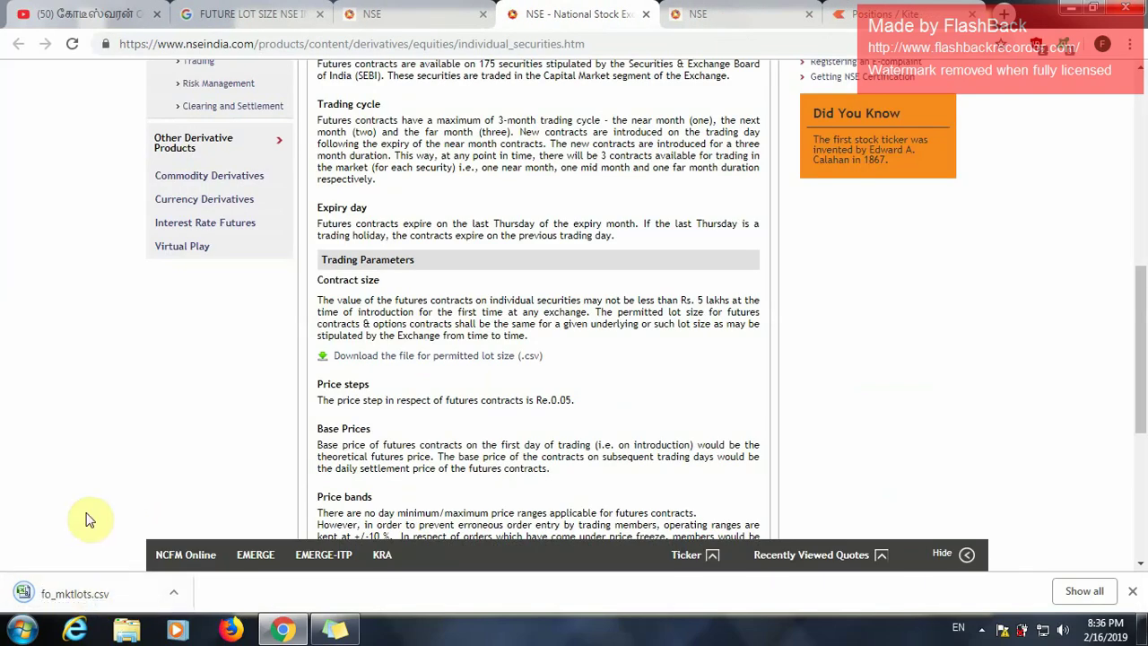
left_click(80, 588)
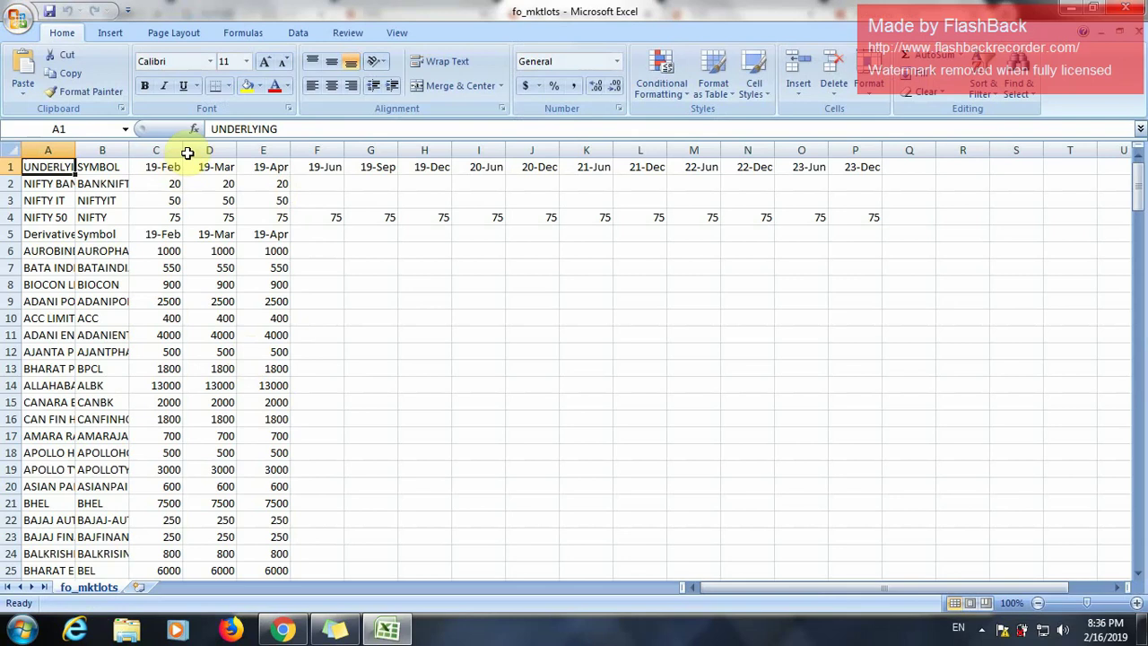
Widen columns C to E and check the 19-Feb lot sizes of BANKNIFTY, NIFTYIT and NIFTY
left_click_drag(184, 152, 479, 152)
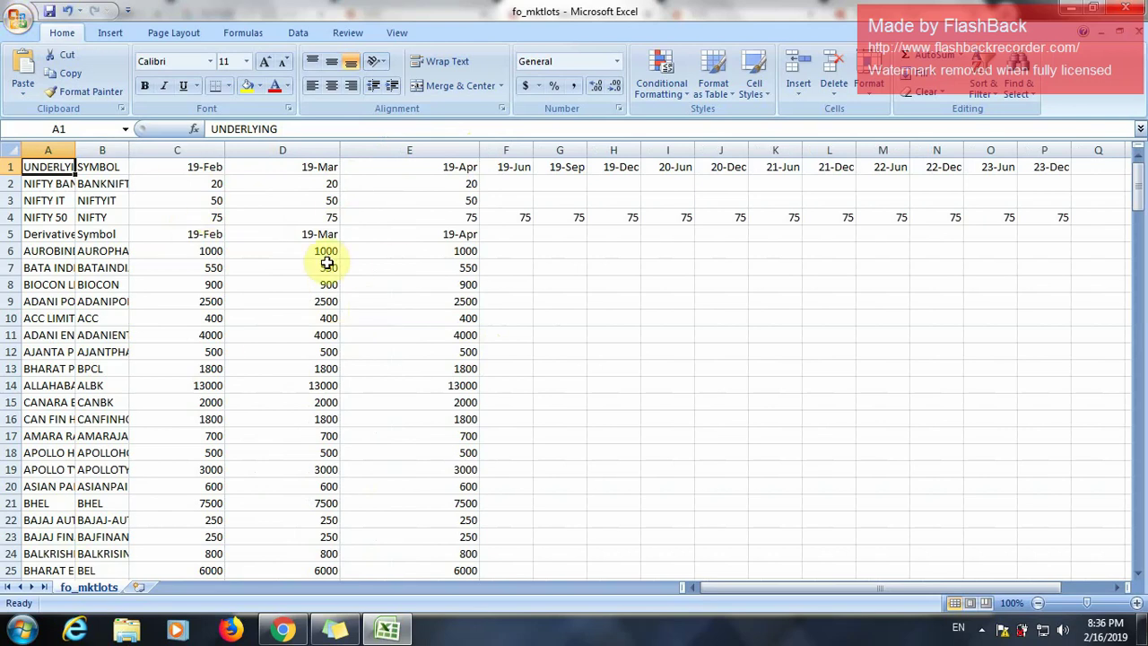
left_click(110, 190)
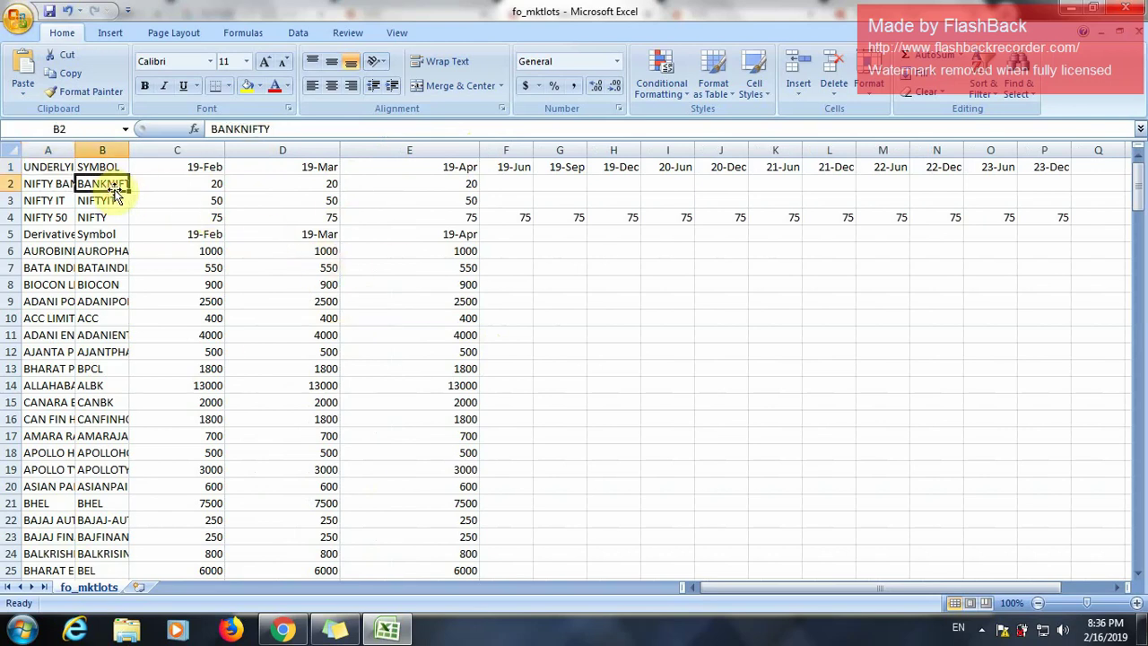
left_click(174, 183)
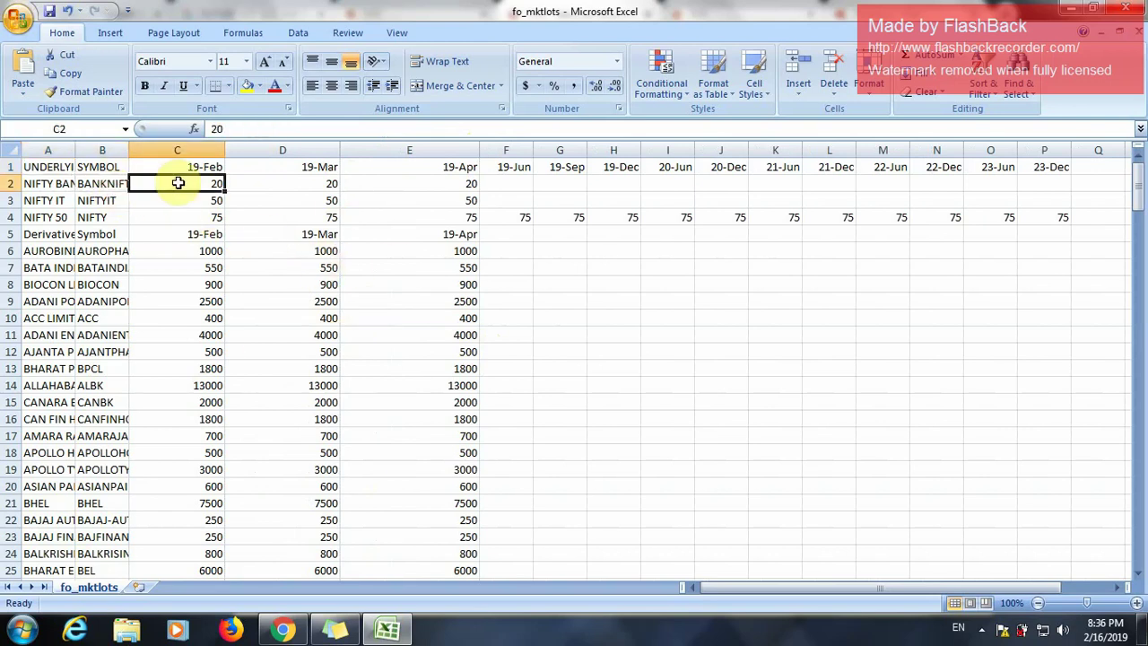
left_click(97, 199)
left_click(166, 200)
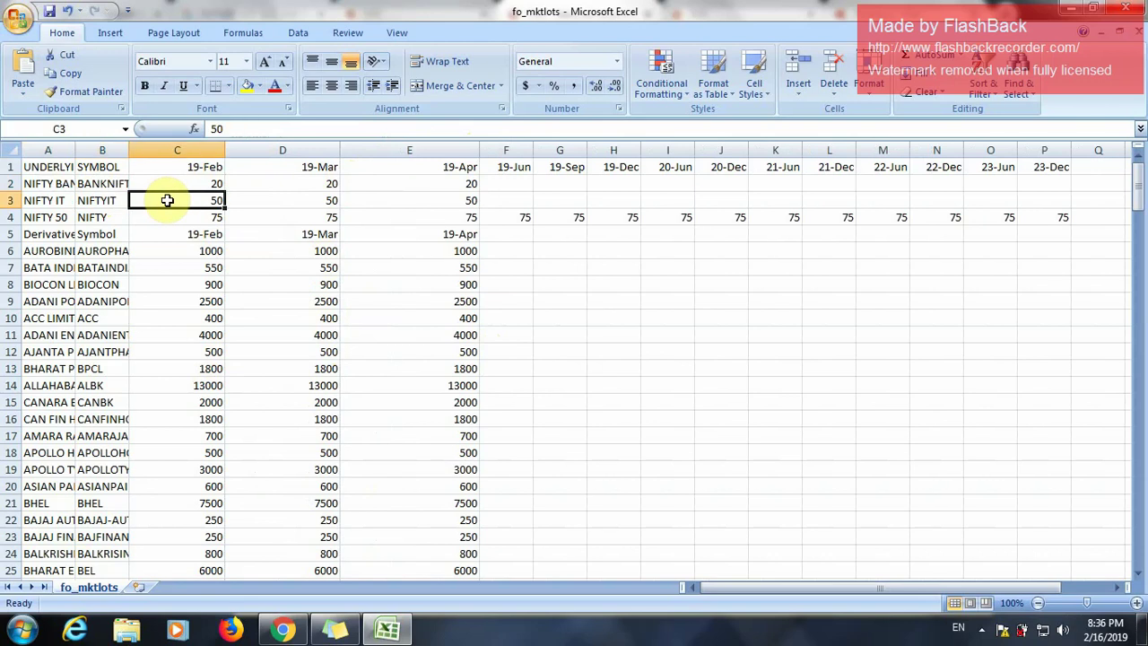
left_click(83, 217)
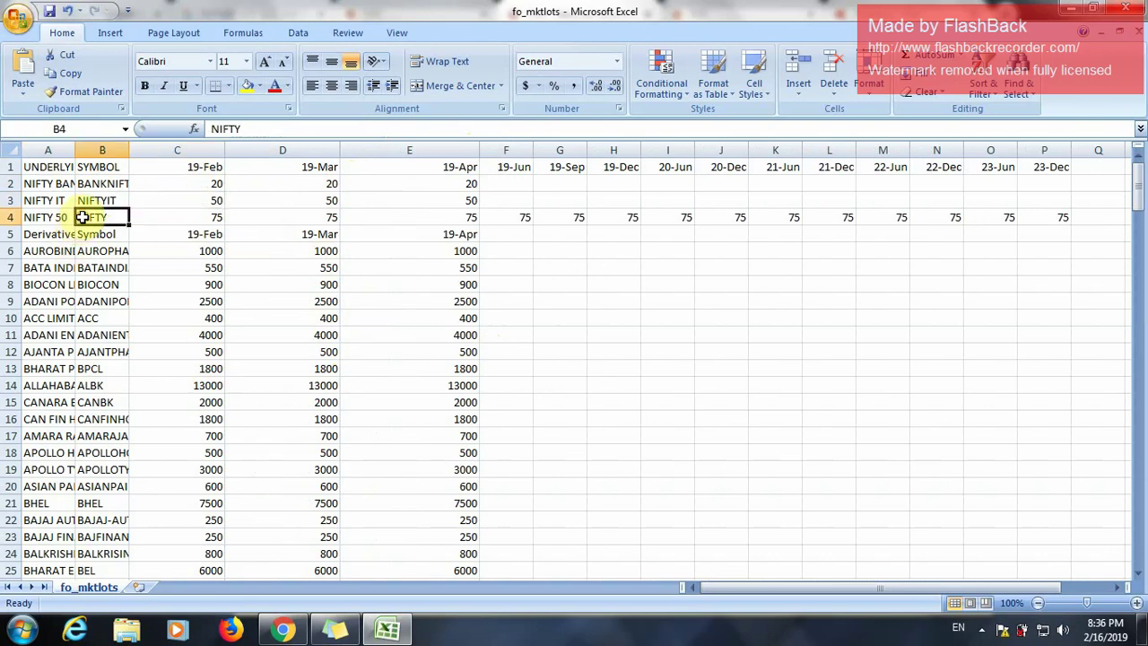
left_click(185, 216)
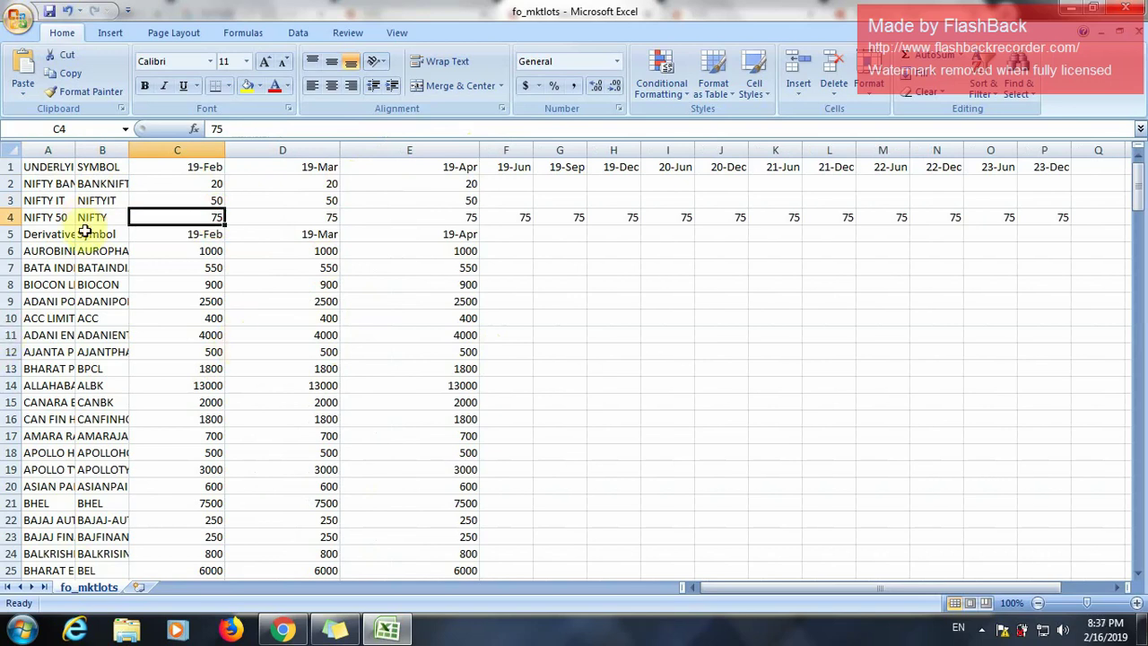
Look through the full list of stock symbols and their lot sizes down to the last row
scroll(84, 287, "down", 10)
scroll(83, 298, "down", 20)
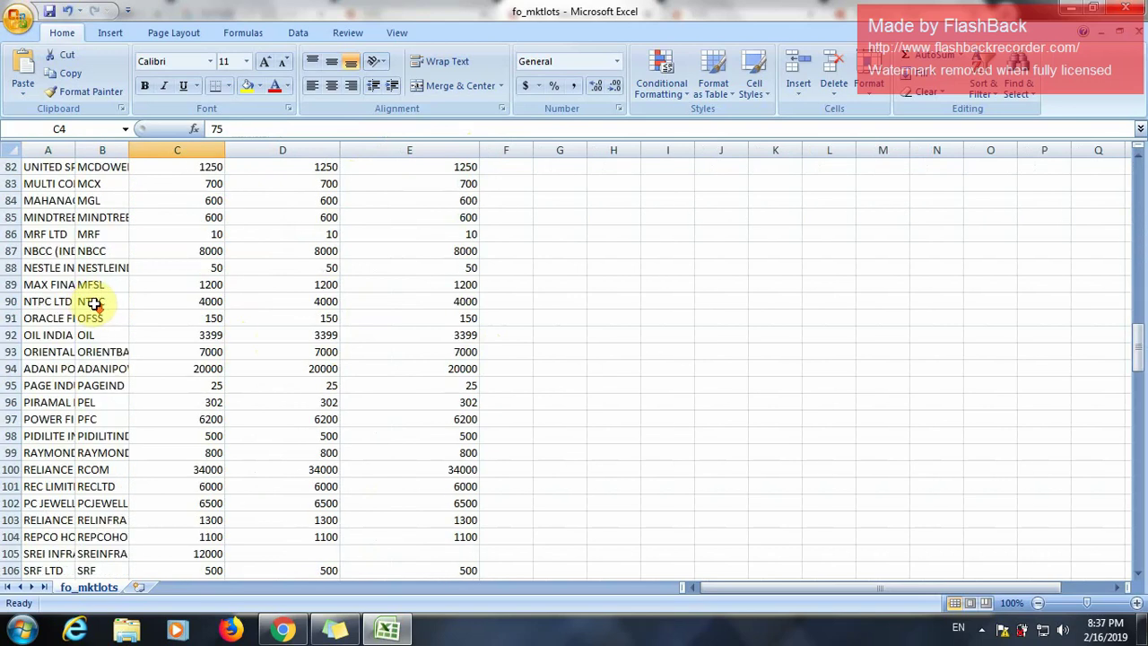
scroll(101, 317, "down", 20)
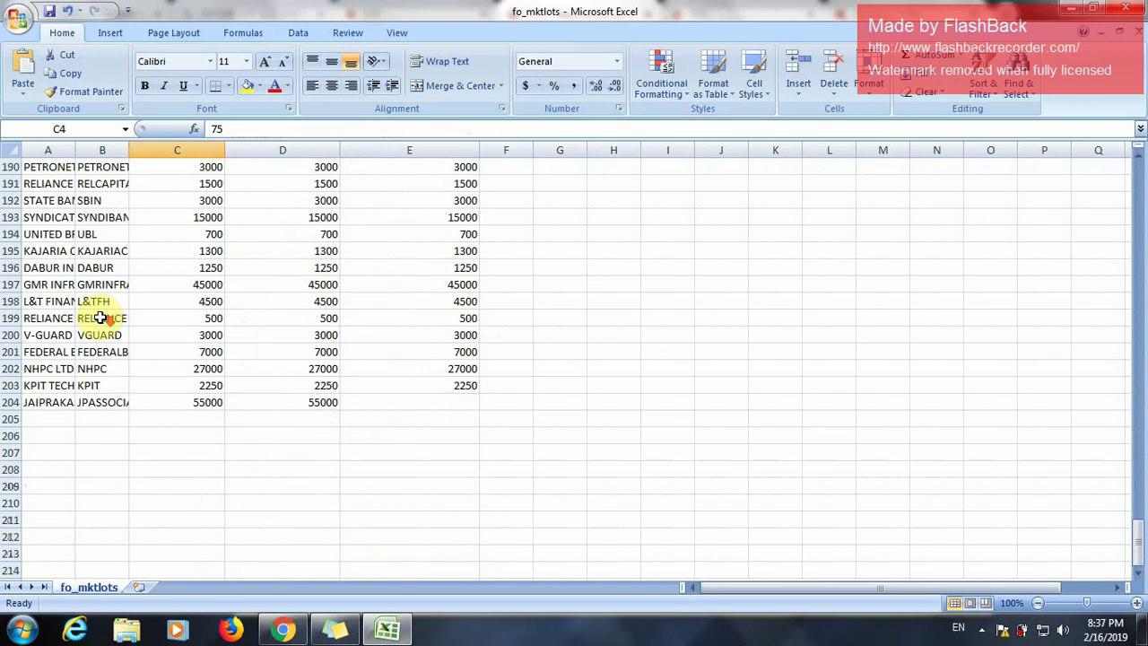
scroll(69, 335, "up", 1)
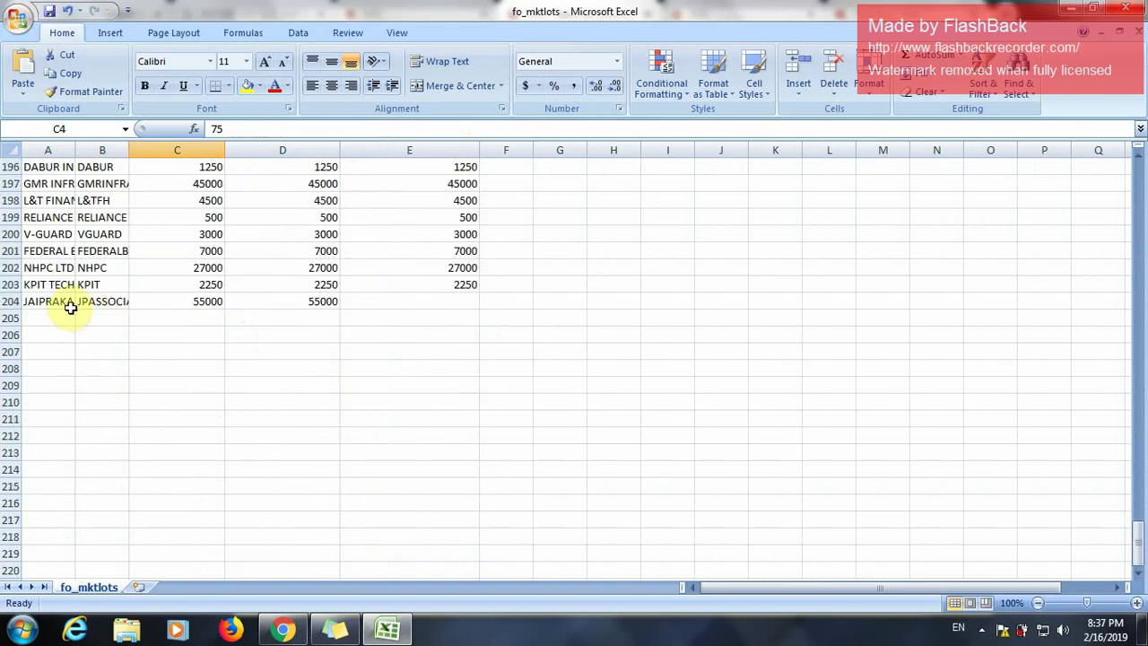
scroll(69, 307, "up", 4)
scroll(70, 306, "up", 20)
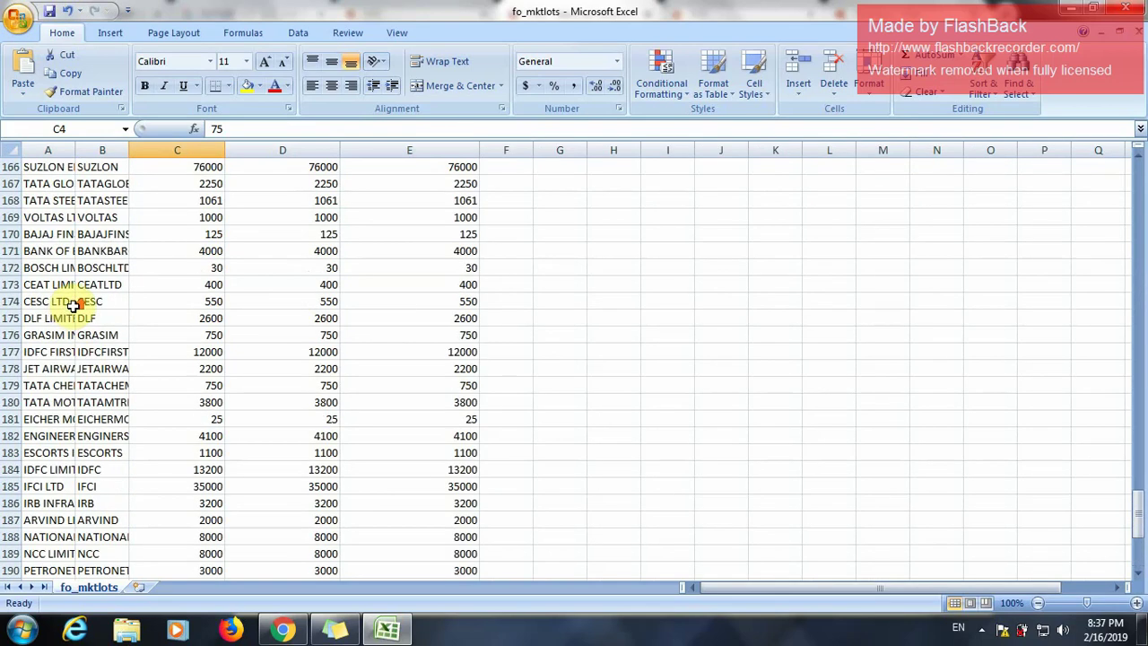
scroll(77, 304, "up", 8)
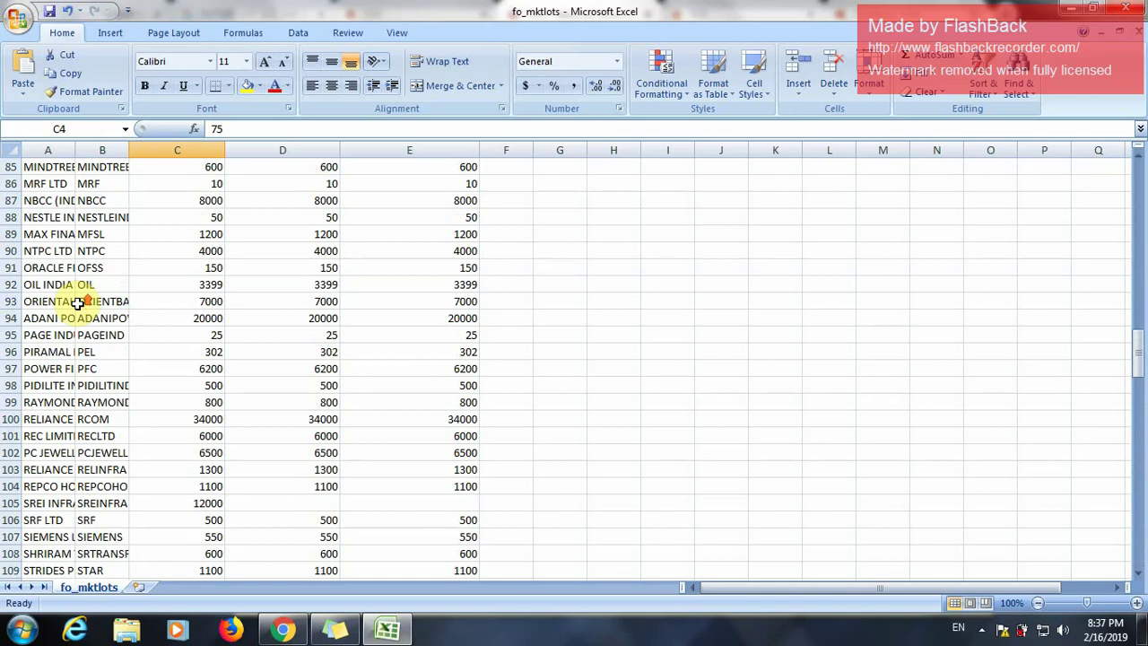
scroll(77, 303, "down", 20)
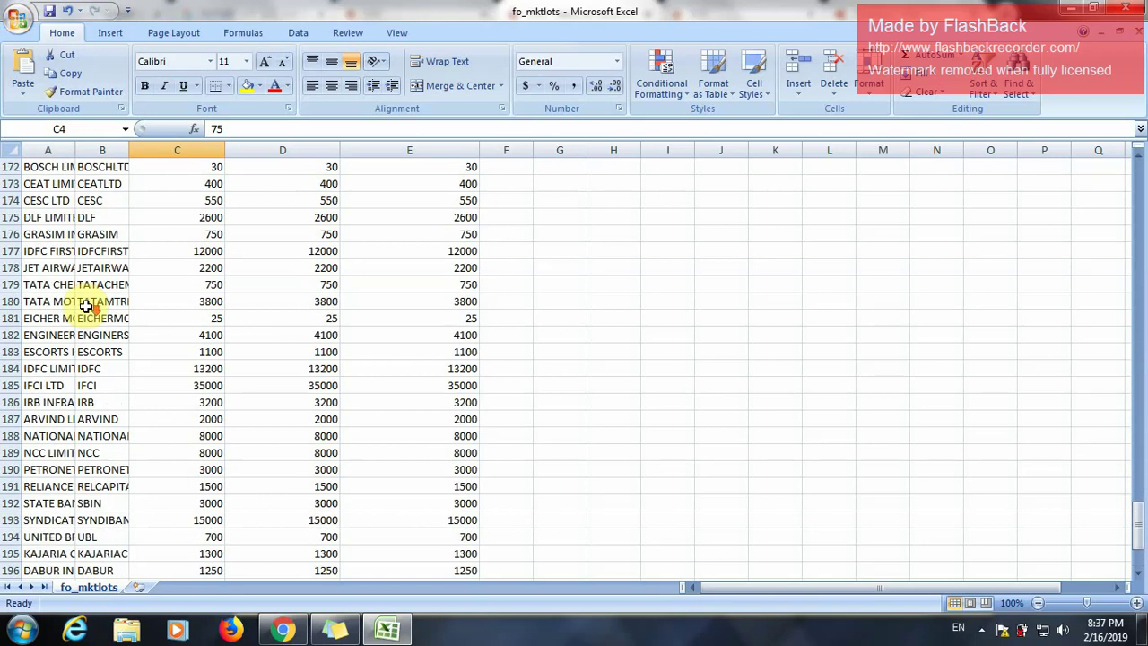
Check the 19-Feb lot sizes of Jaiprakash Associates and GMRINFRA, and locate SYNDIBANK in the symbol column
left_click(72, 505)
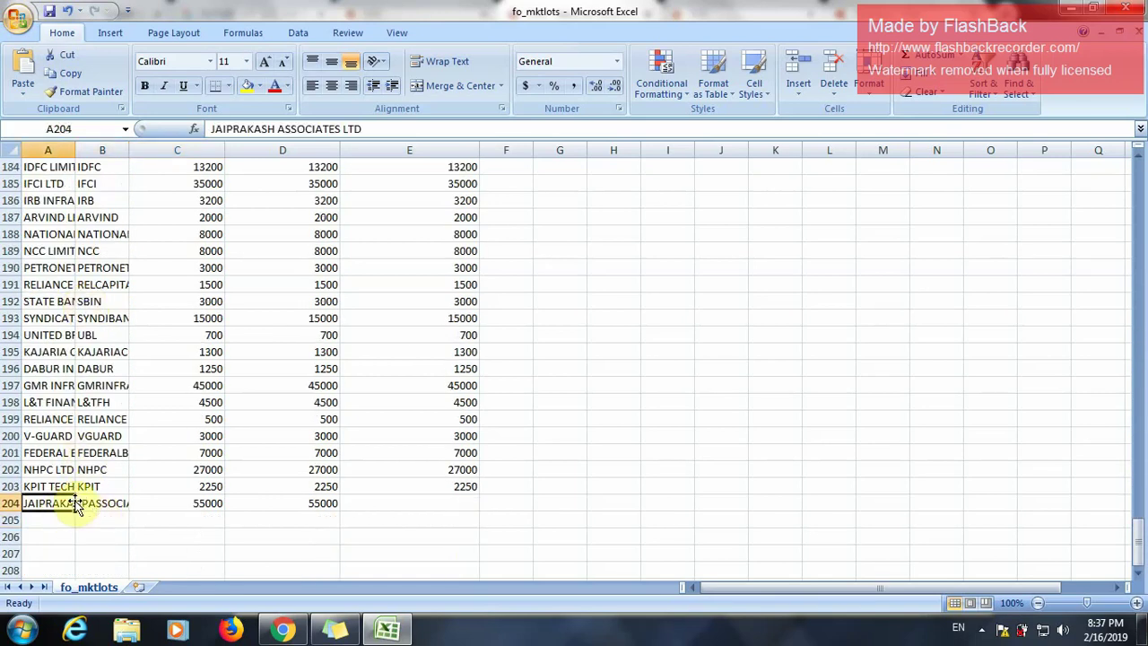
left_click(219, 504)
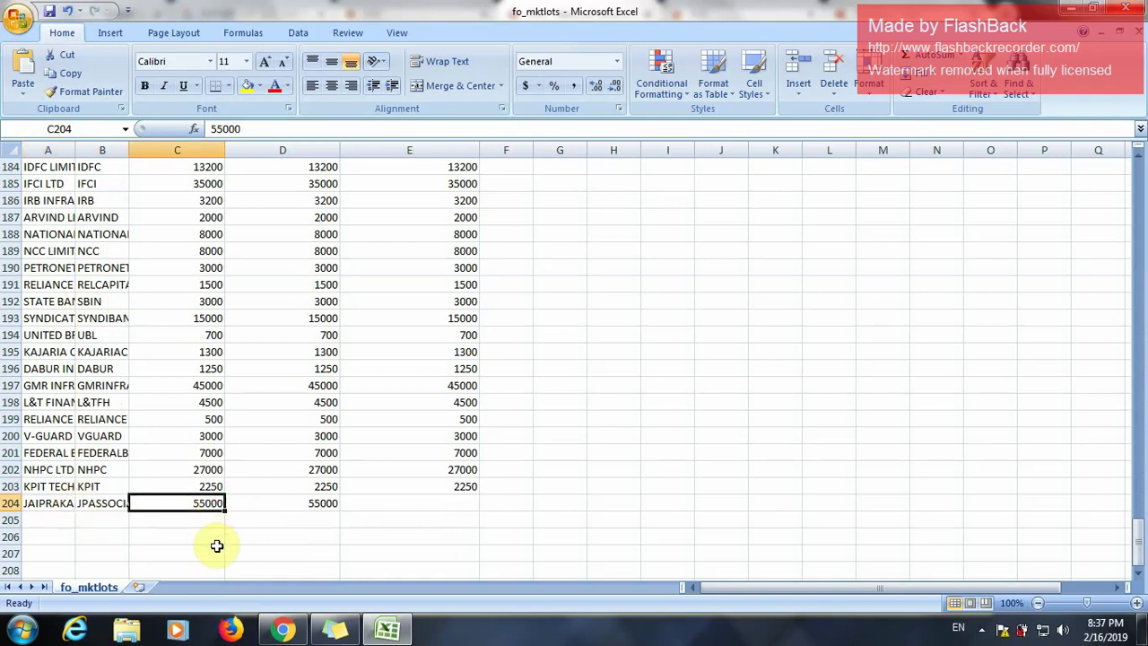
left_click(99, 389)
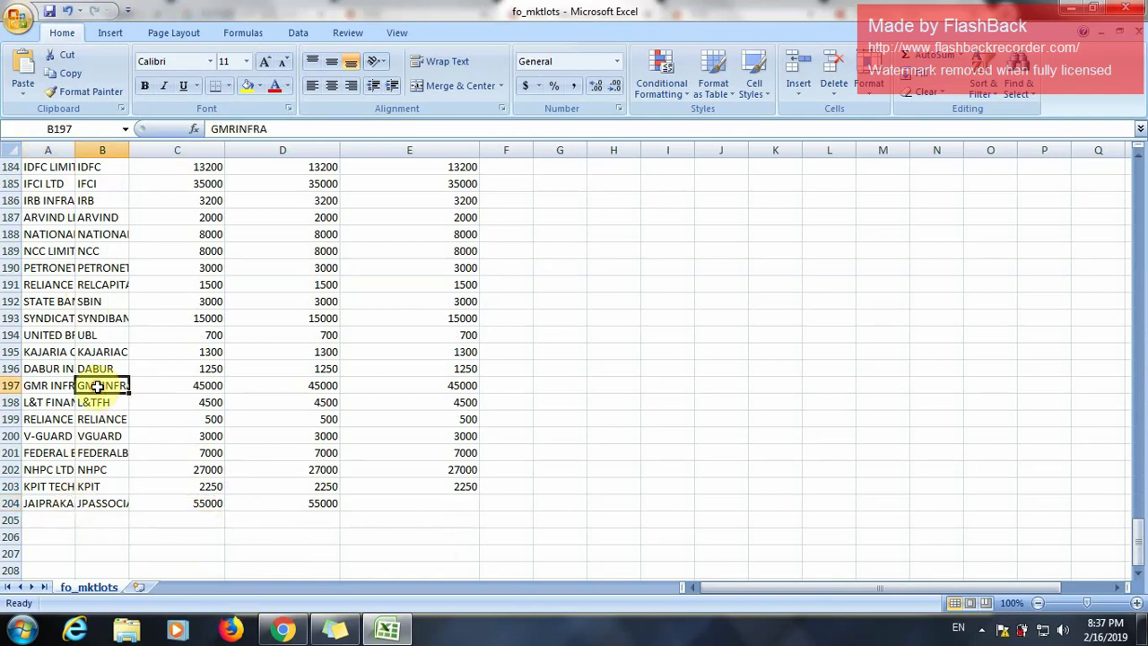
left_click(194, 392)
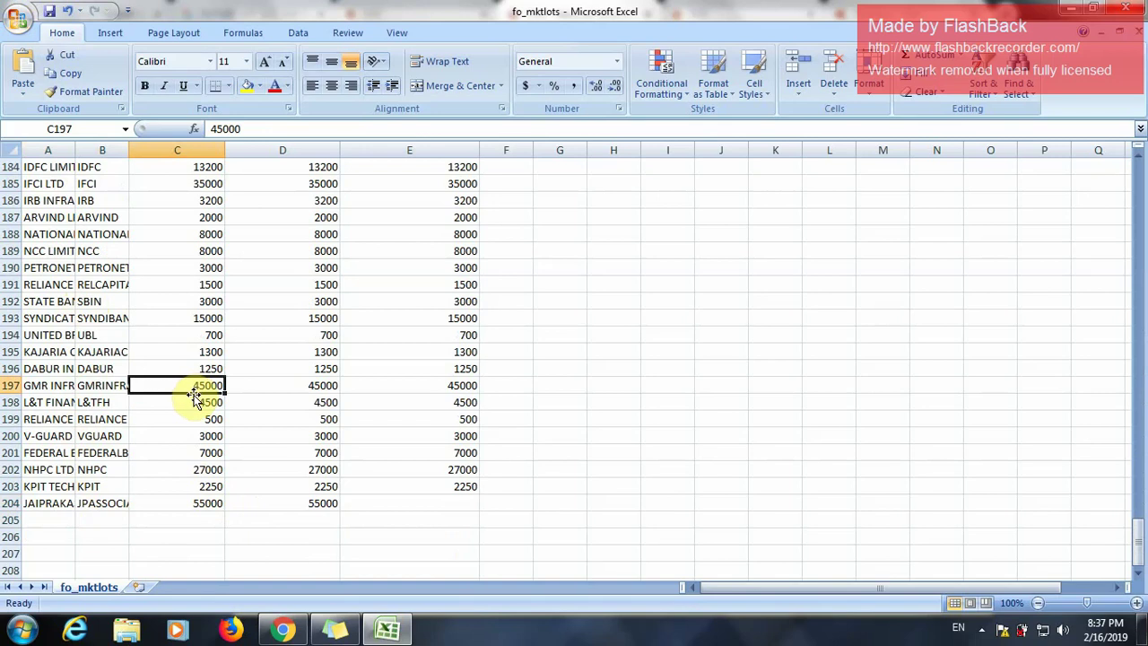
left_click(79, 318)
scroll(261, 404, "up", 3)
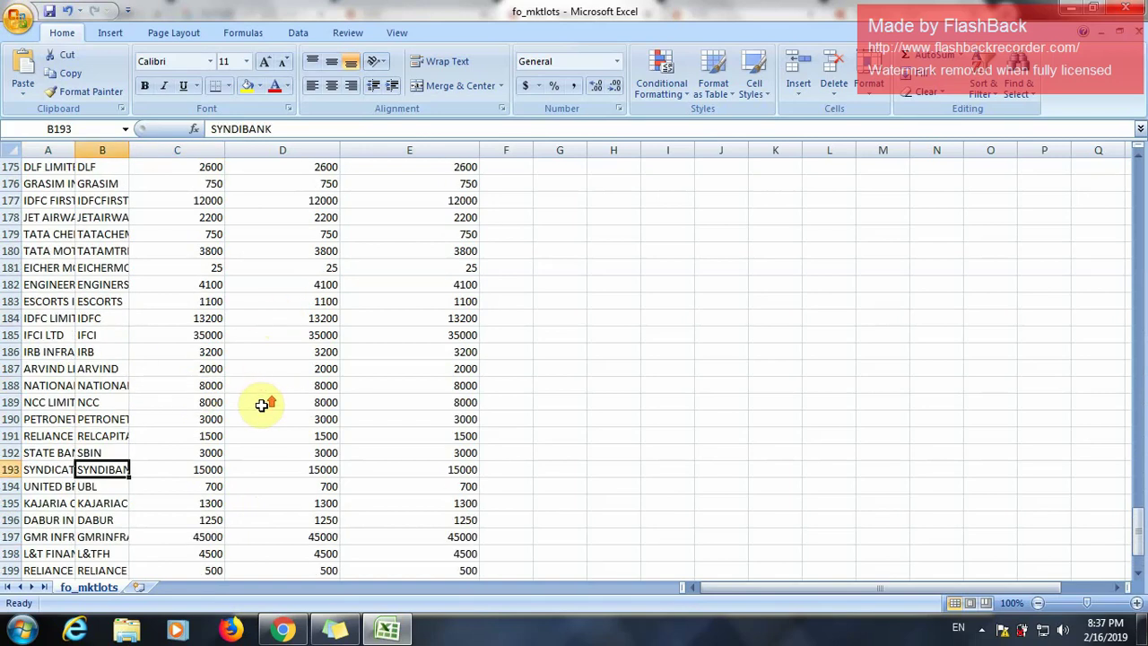
scroll(258, 453, "up", 2)
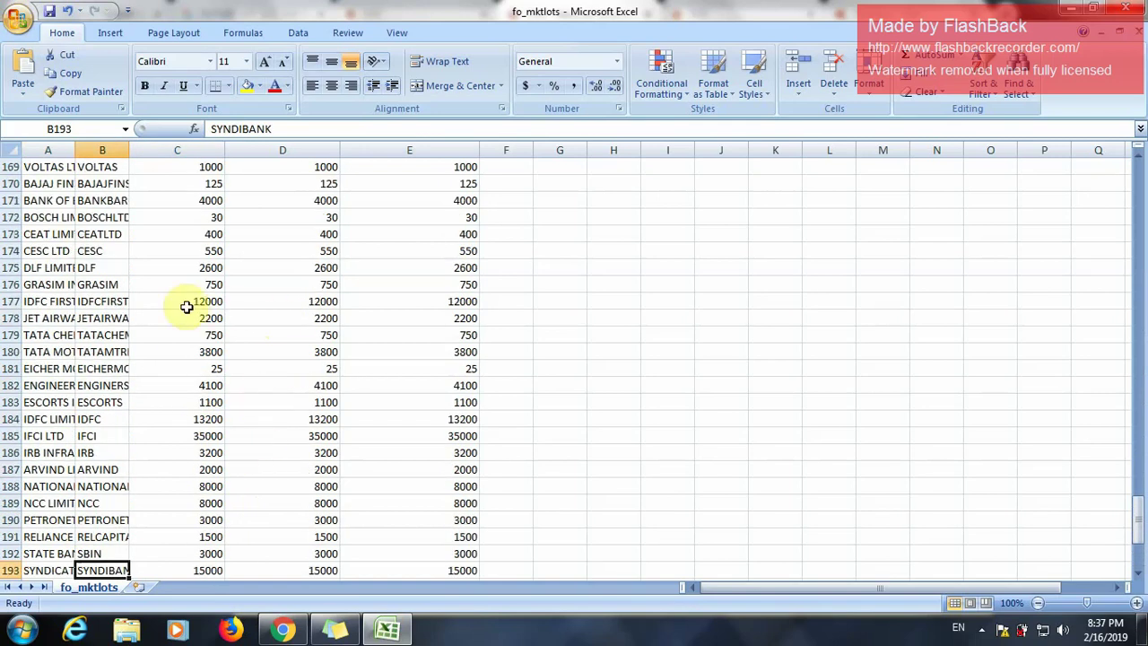
Locate IDFCFIRSTB in the symbol column and check the 19-Feb lot size of Suzlon Energy Limited
left_click(117, 300)
scroll(192, 359, "up", 3)
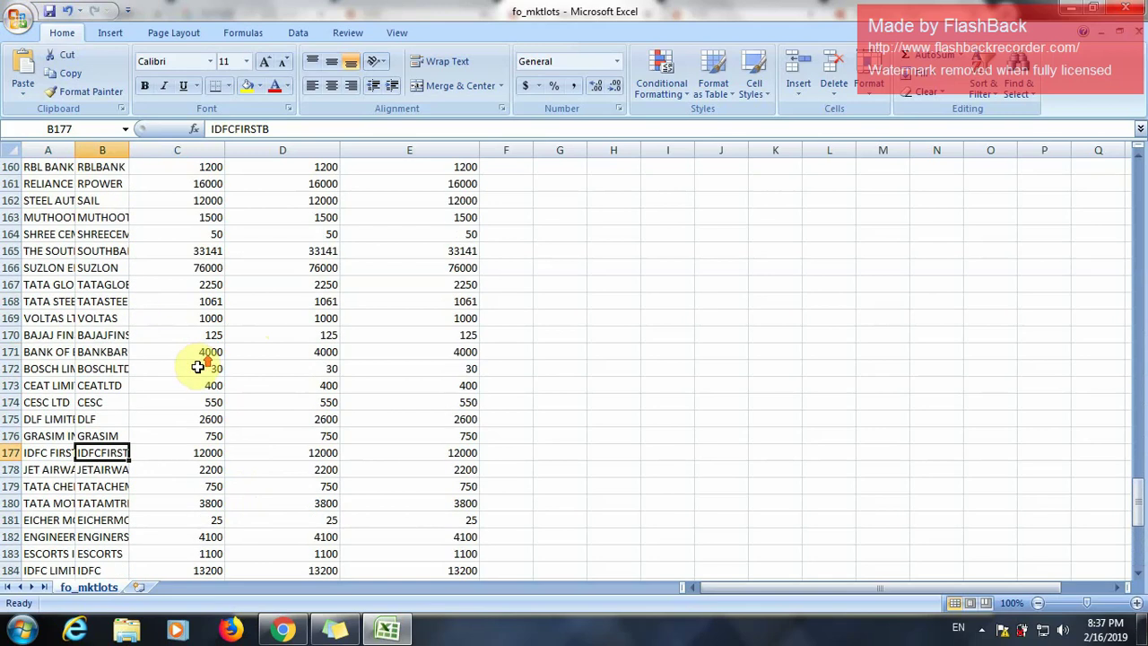
left_click(88, 267)
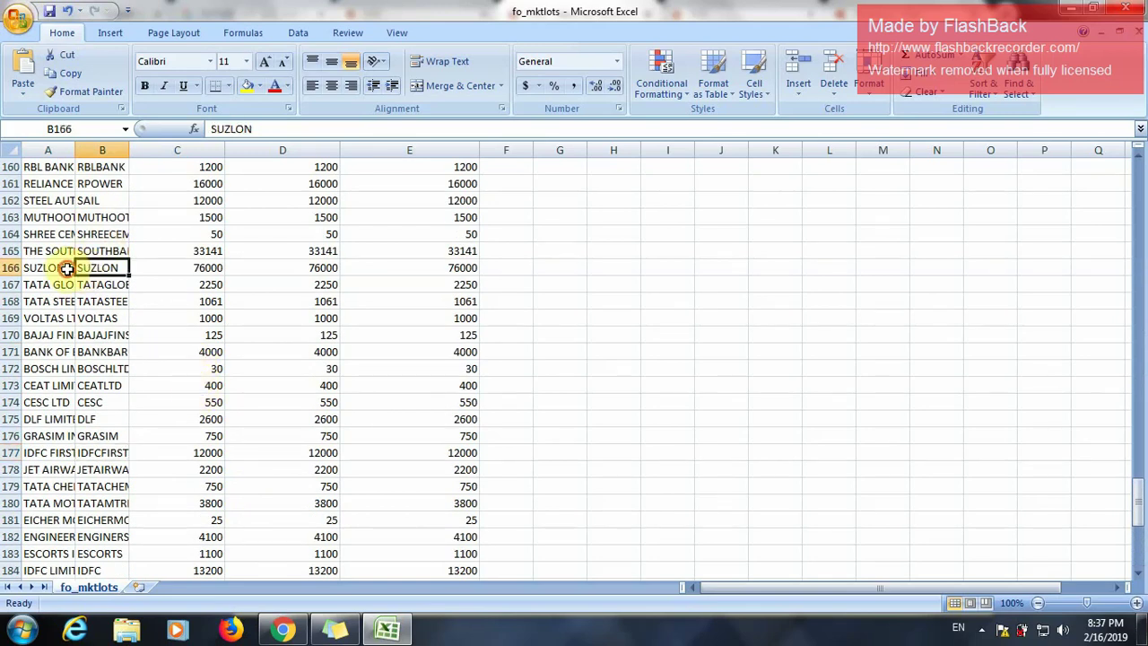
left_click(66, 268)
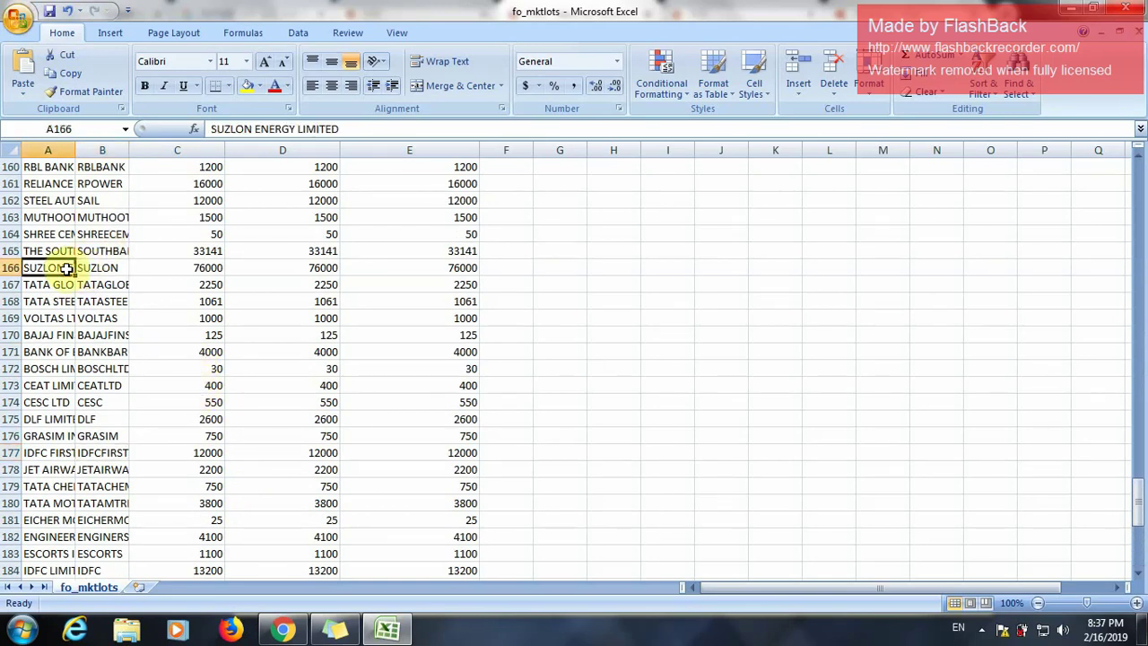
left_click(218, 268)
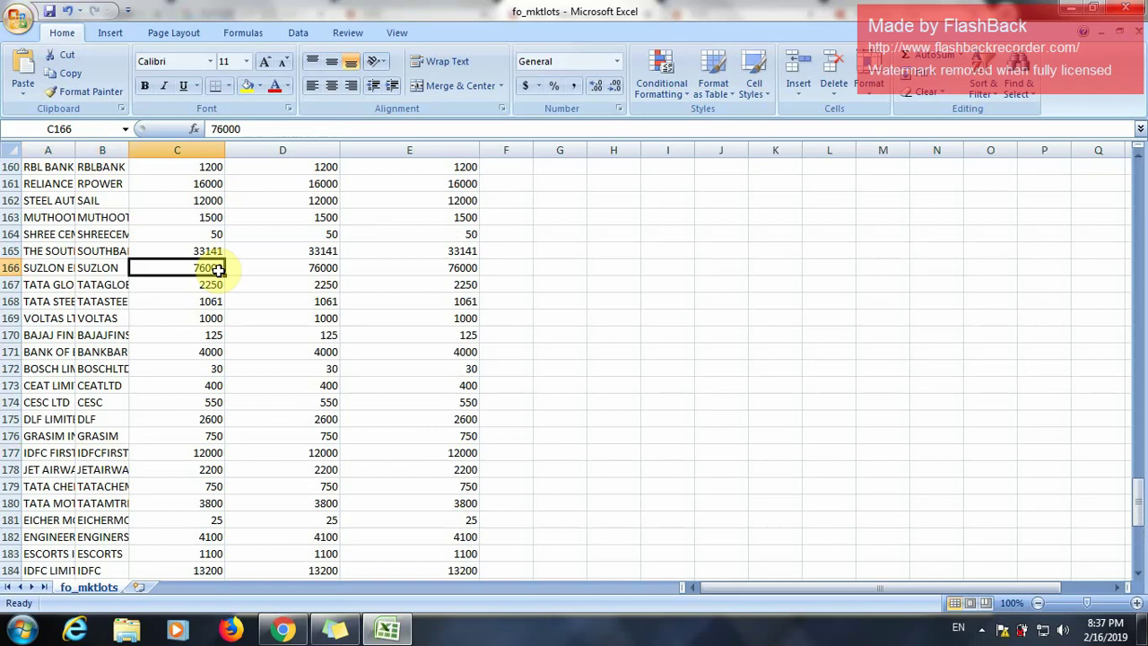
Return to the start of the lot size list, minimize the workbook and switch to the Kite positions page in Chrome
scroll(218, 268, "up", 18)
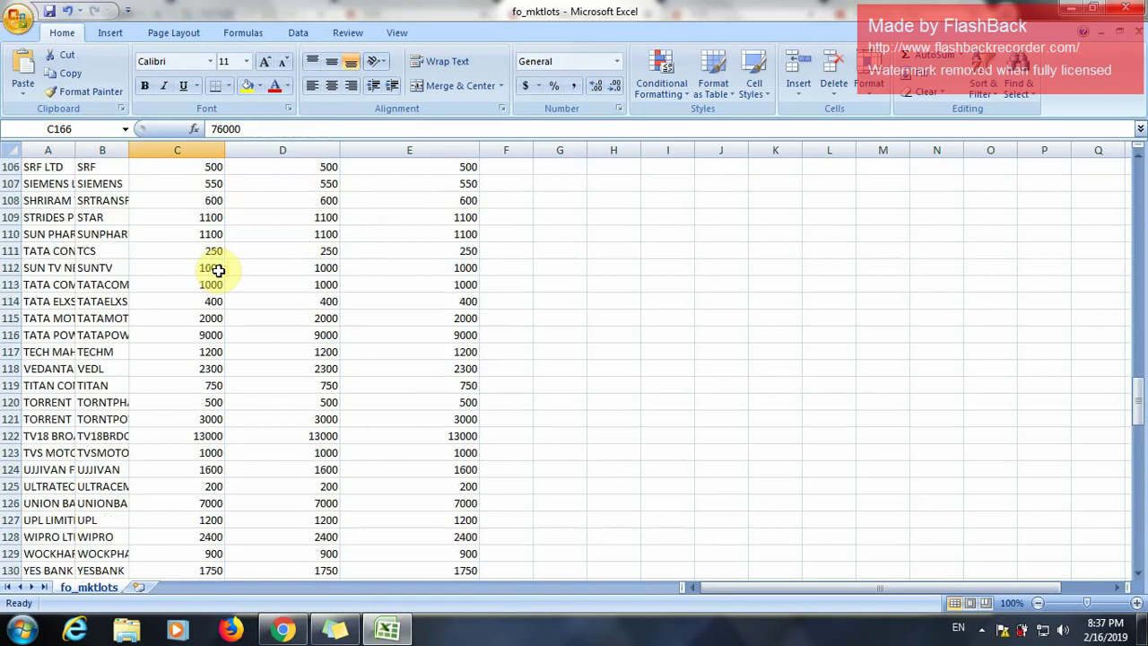
scroll(218, 268, "up", 11)
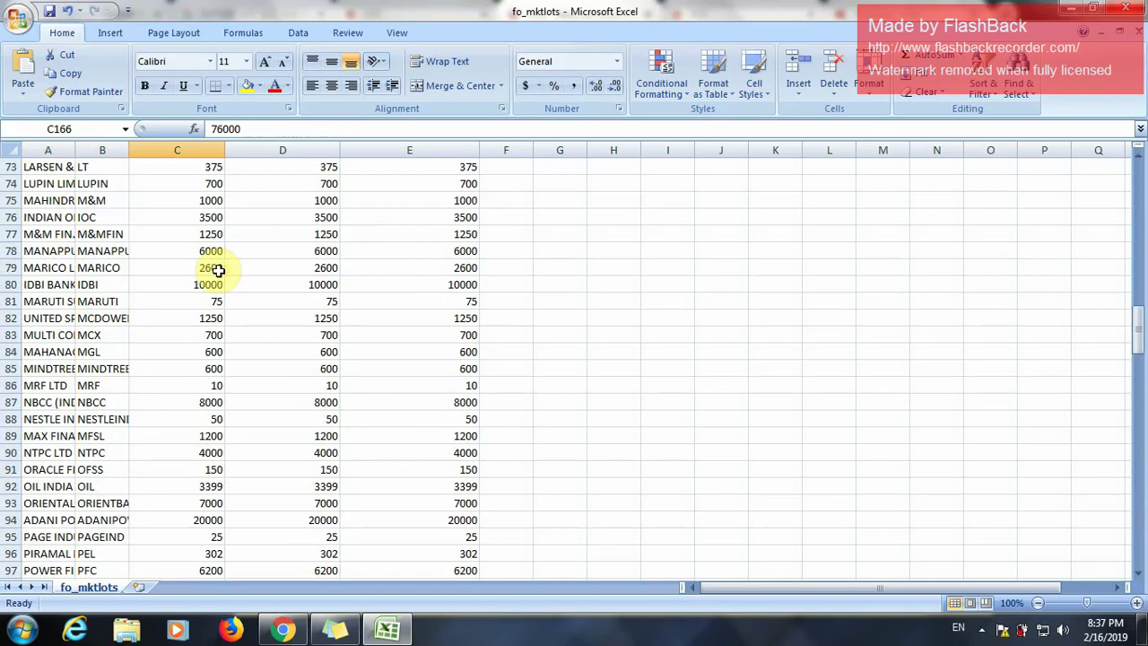
scroll(218, 269, "up", 12)
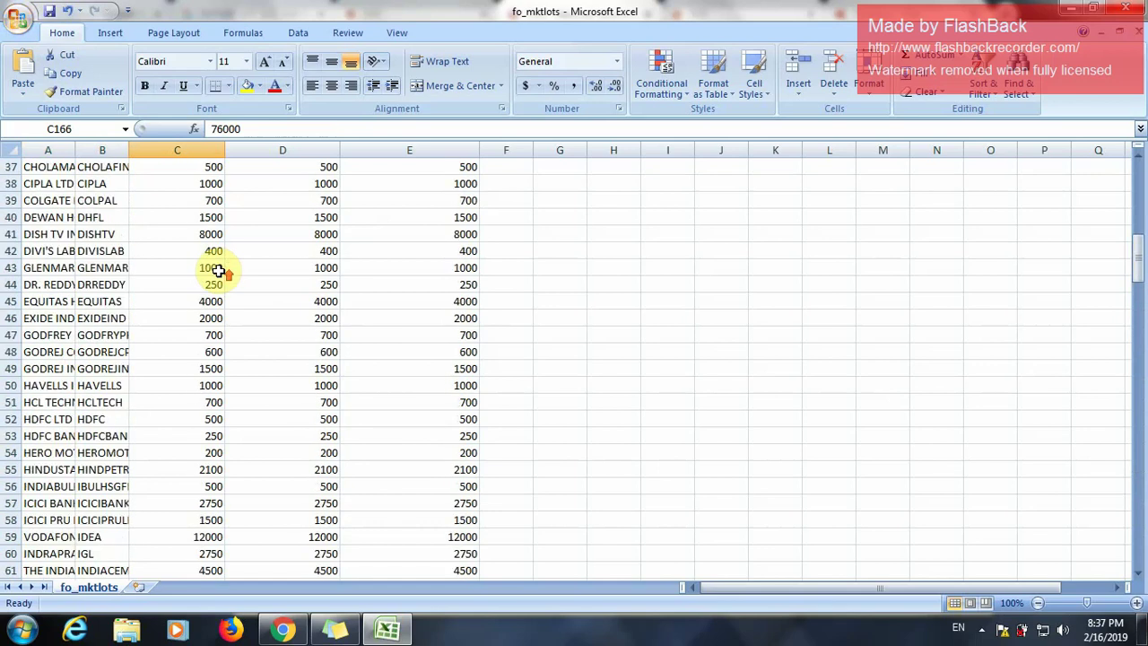
scroll(218, 268, "up", 12)
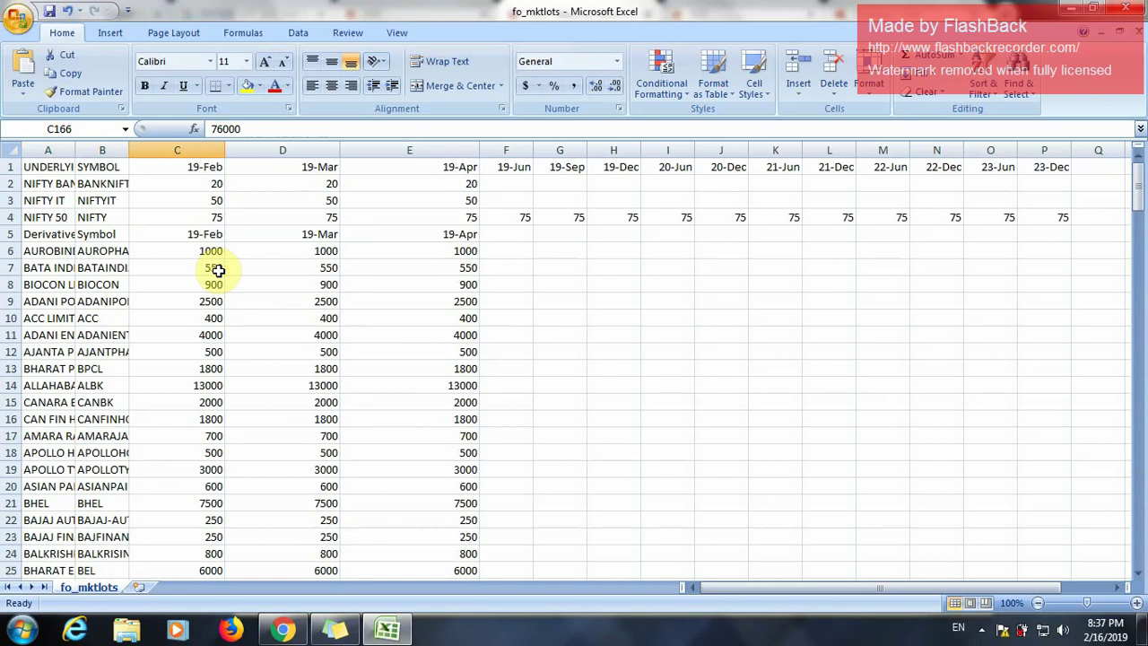
left_click(1071, 8)
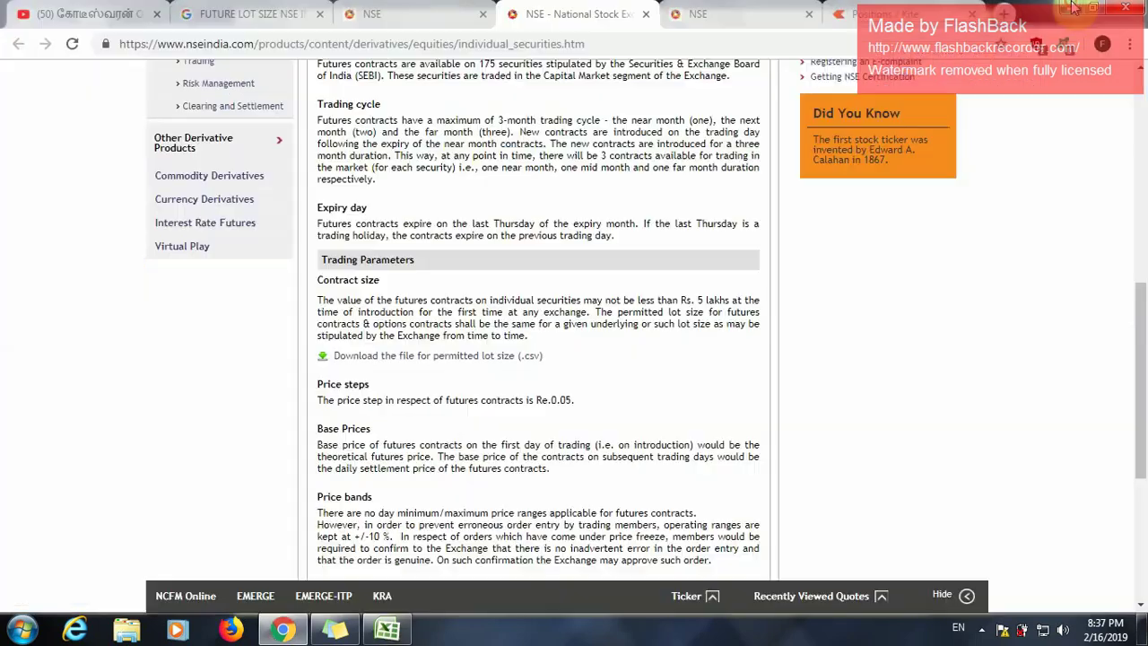
left_click(862, 7)
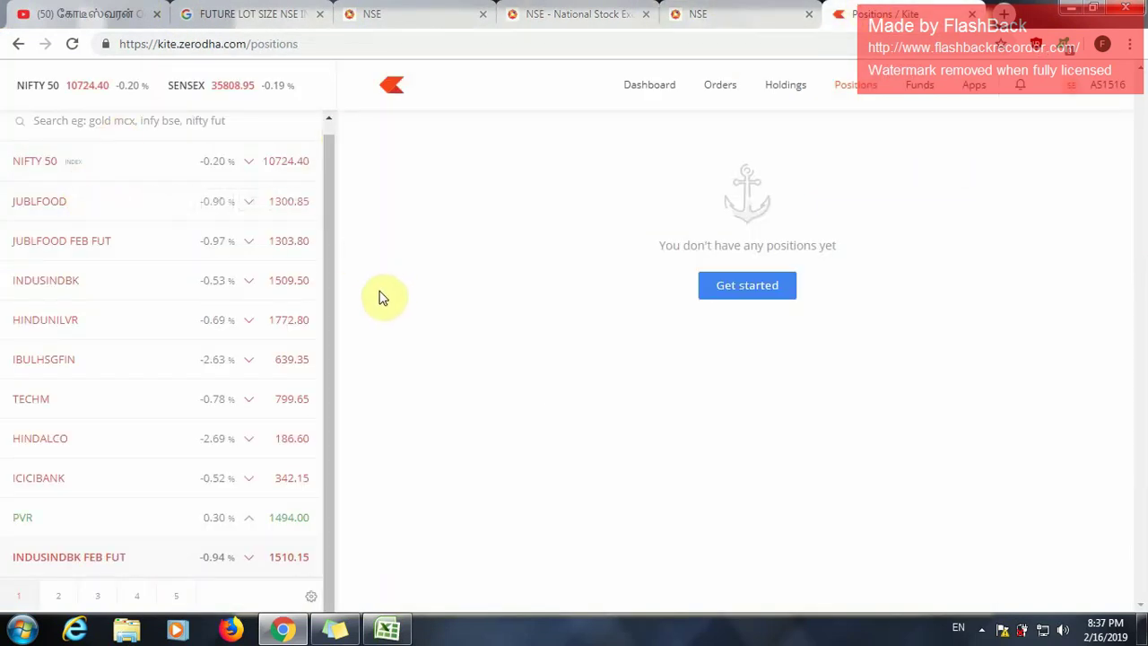
Open the buy order for JUBLFOOD FEB FUT to check its quantity, and cancel the order
mouse_move(339, 252)
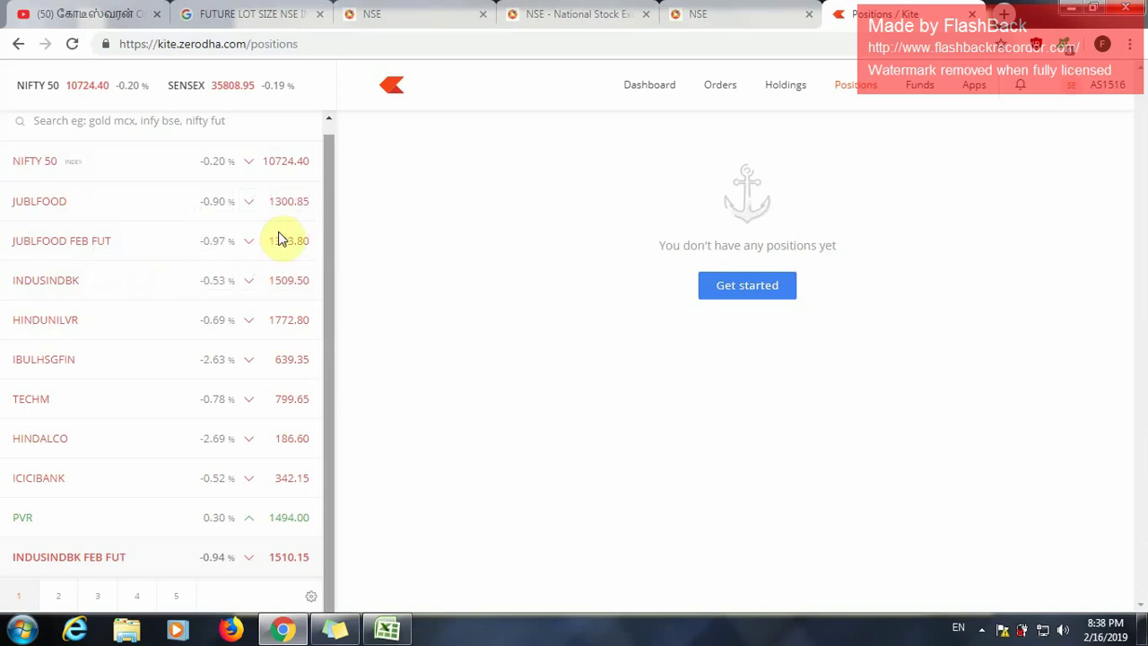
left_click(103, 239)
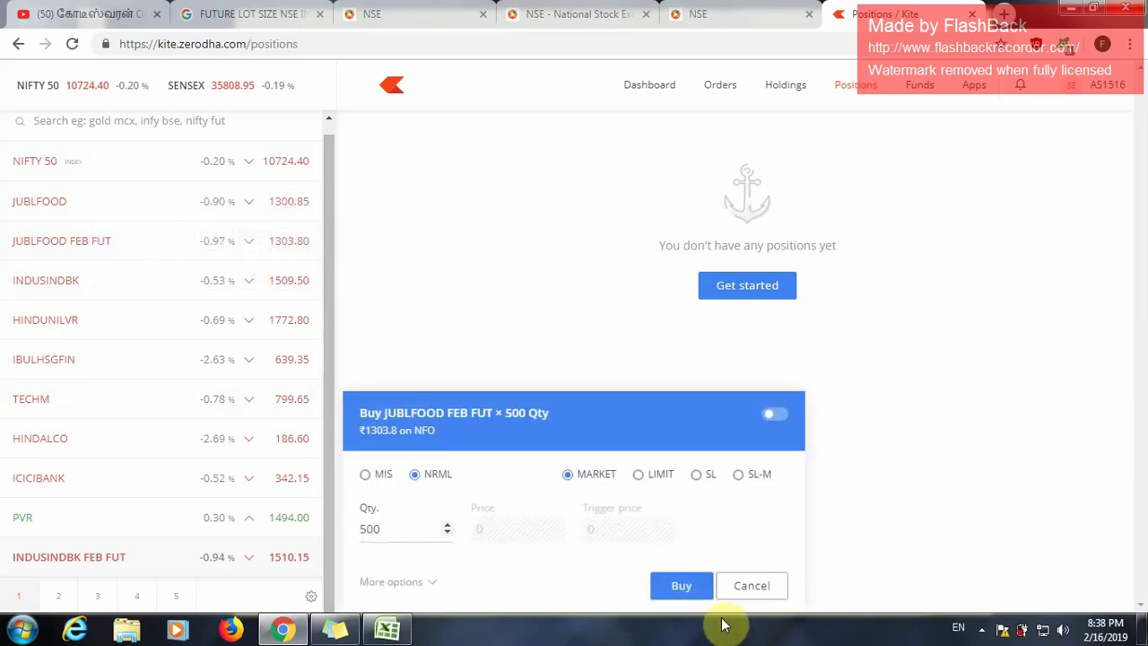
left_click(750, 587)
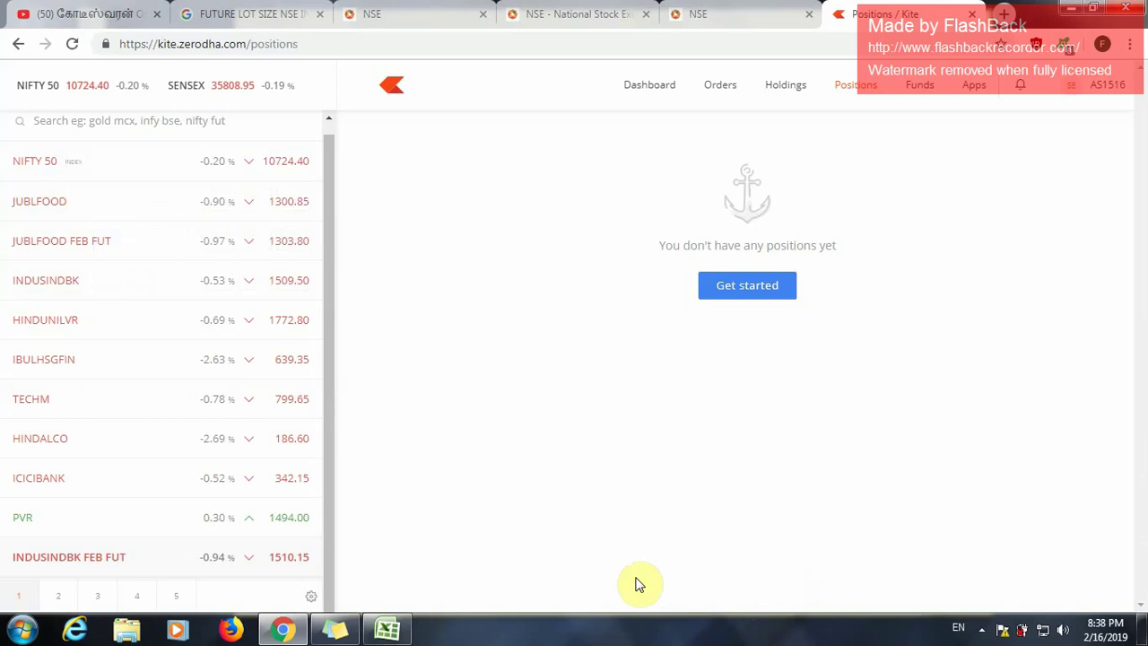
Launch the Windows Calculator, multiply the 500 lot quantity by 50, and close it
key("super+r")
type("ca")
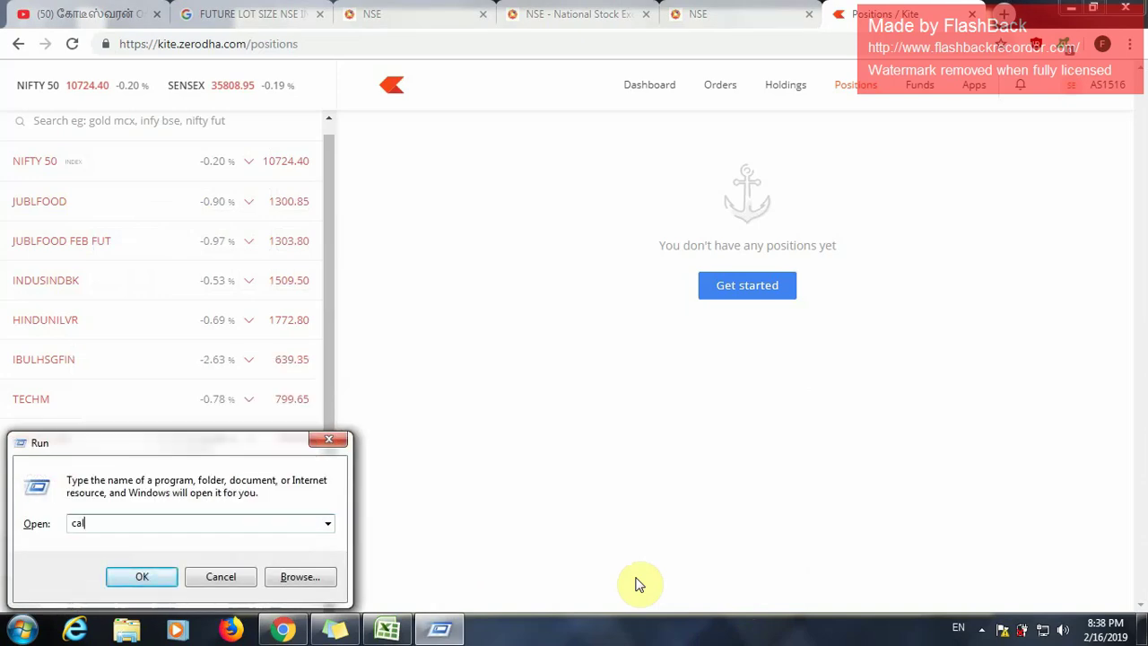
key("Return")
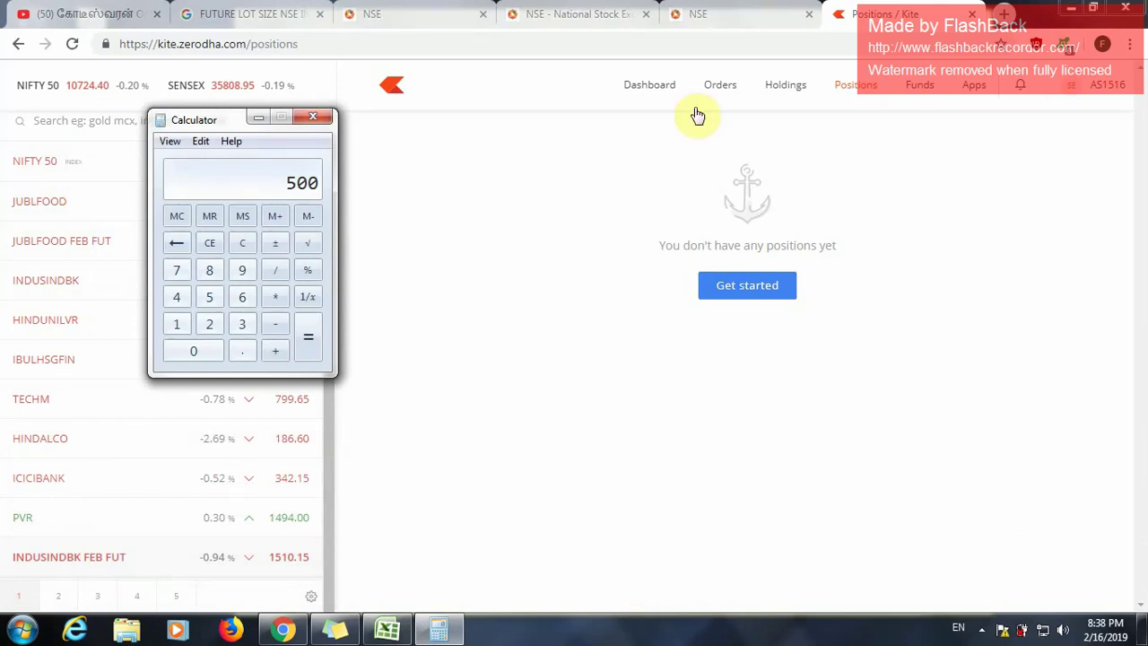
left_click(275, 297)
left_click(210, 299)
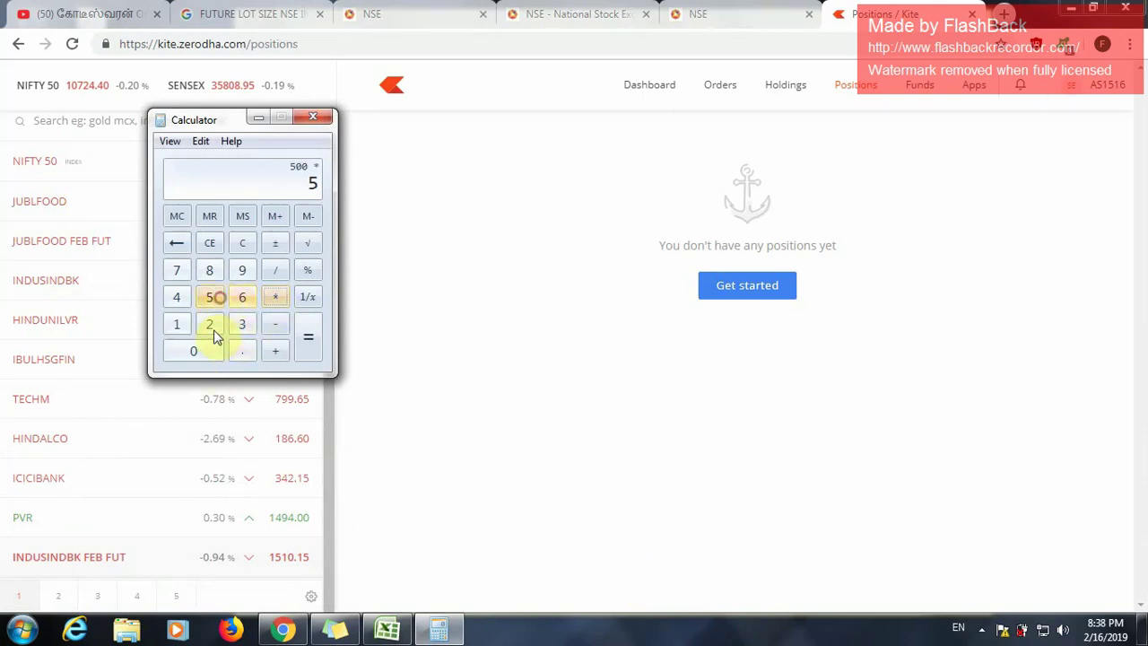
left_click(204, 349)
left_click(310, 343)
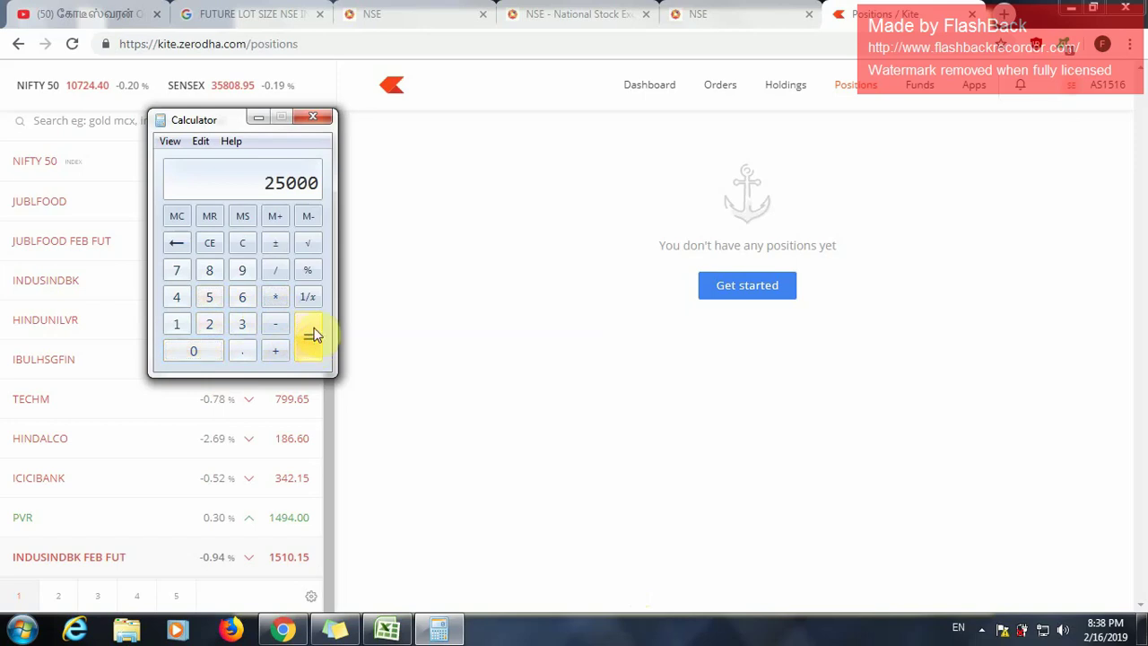
left_click(318, 117)
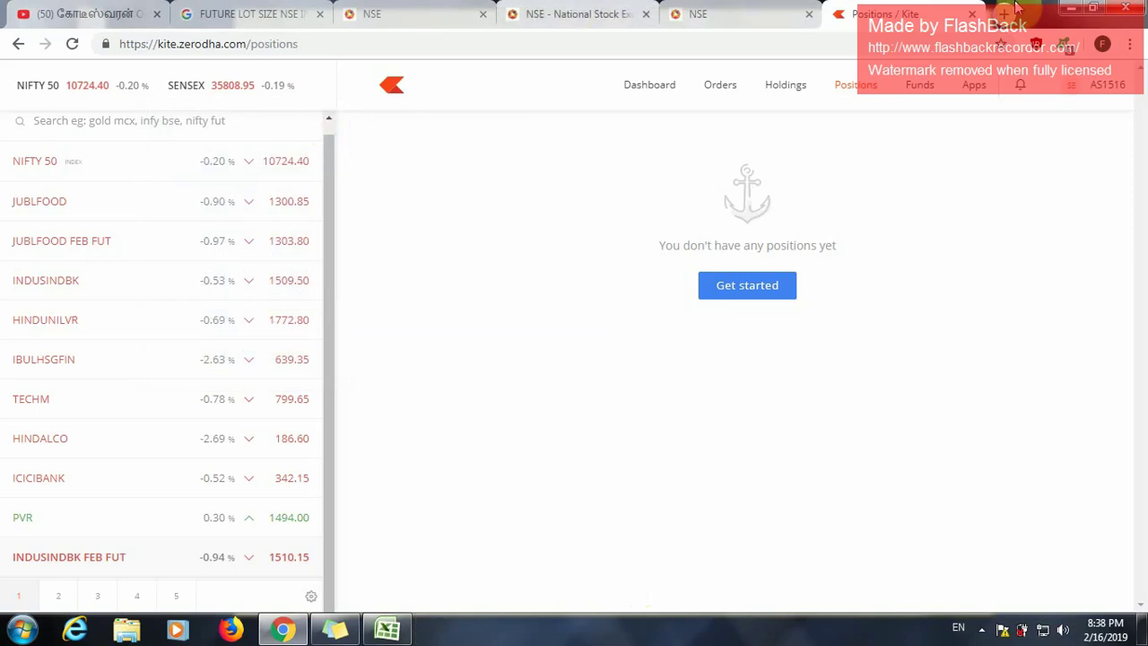
Minimize Chrome to show the trading basics note and highlight the "MARIN AMOUNT" item
left_click(1064, 7)
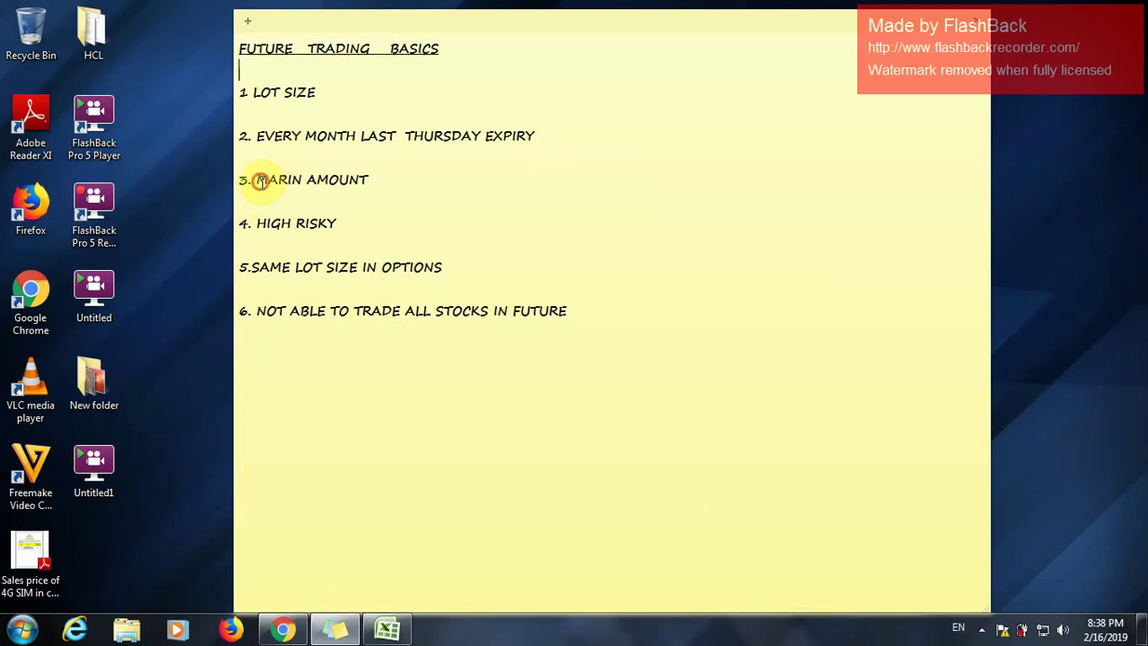
left_click_drag(258, 181, 372, 176)
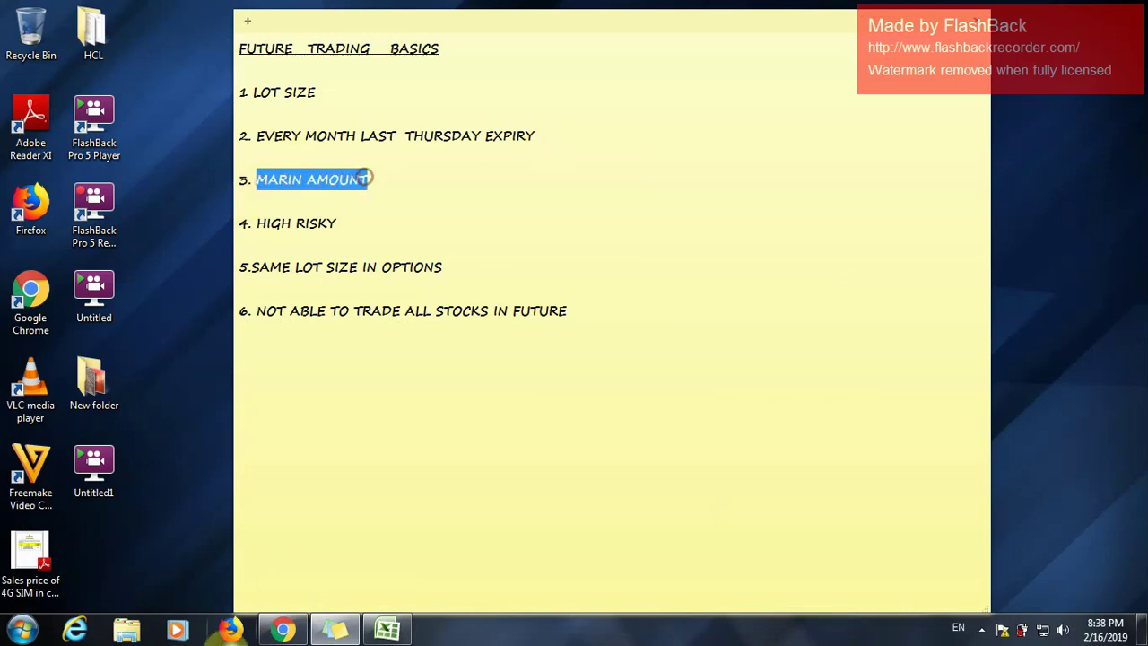
Switch to the Google results for the lot size search in Chrome and replace the query with "future"
left_click(274, 631)
left_click(290, 16)
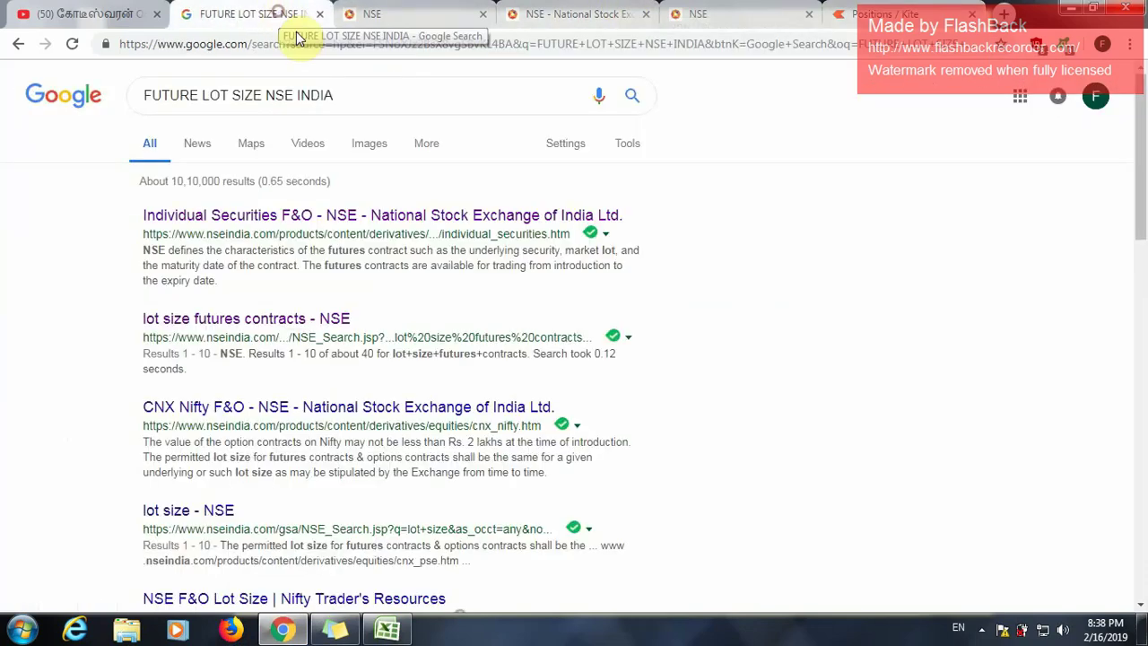
left_click_drag(374, 91, 121, 108)
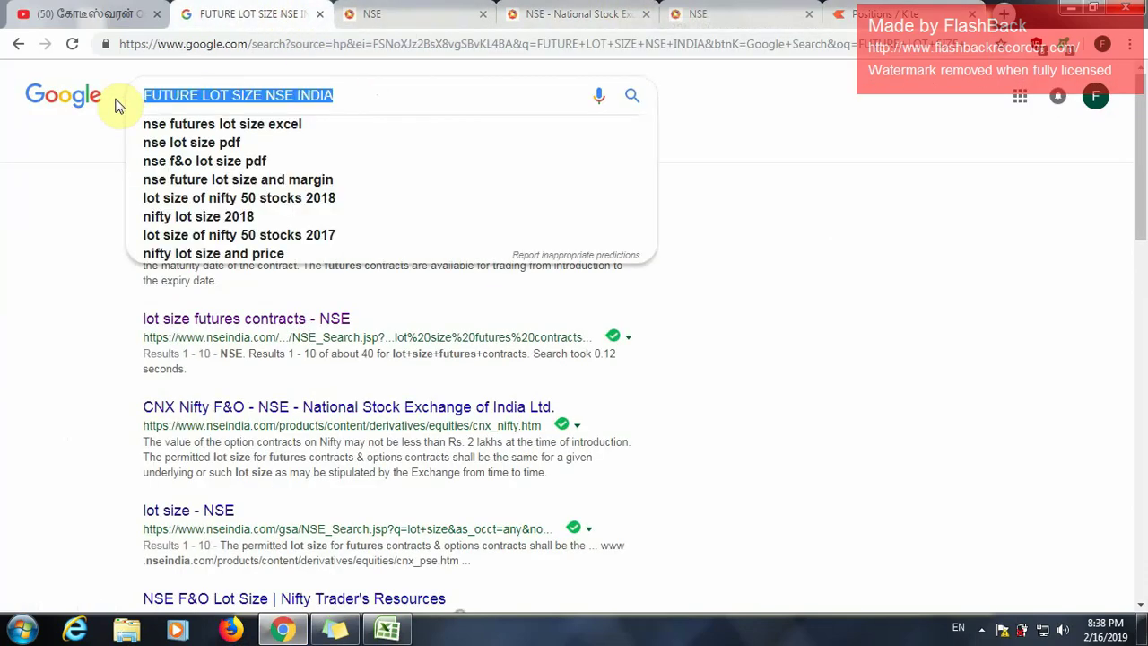
type("future")
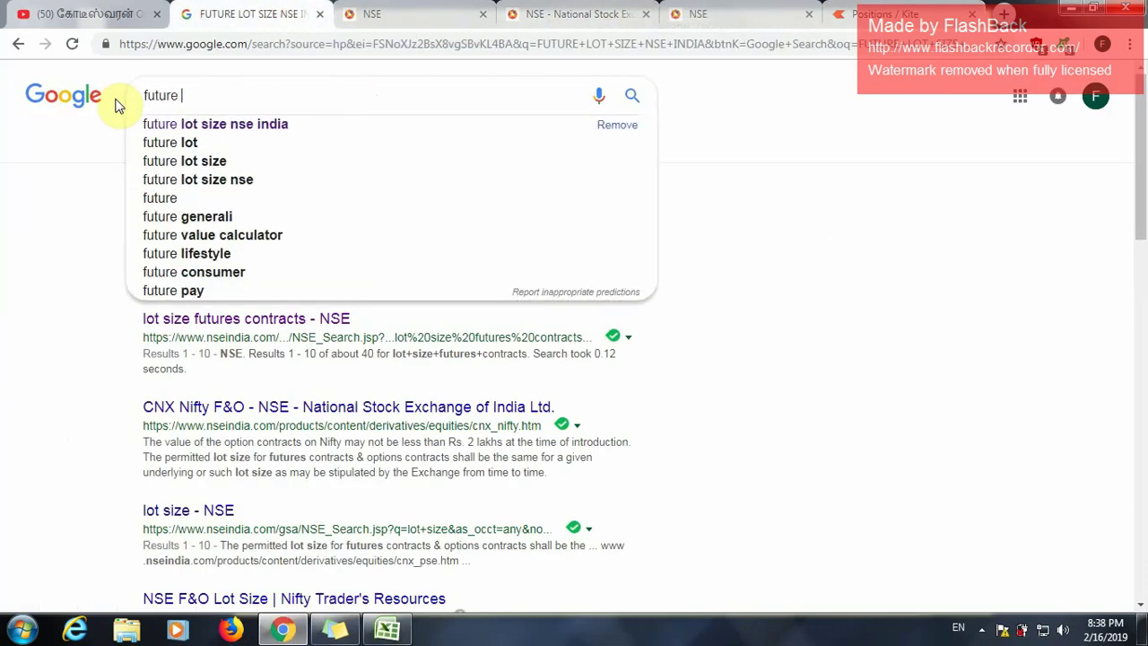
key("BackSpace")
type("ma")
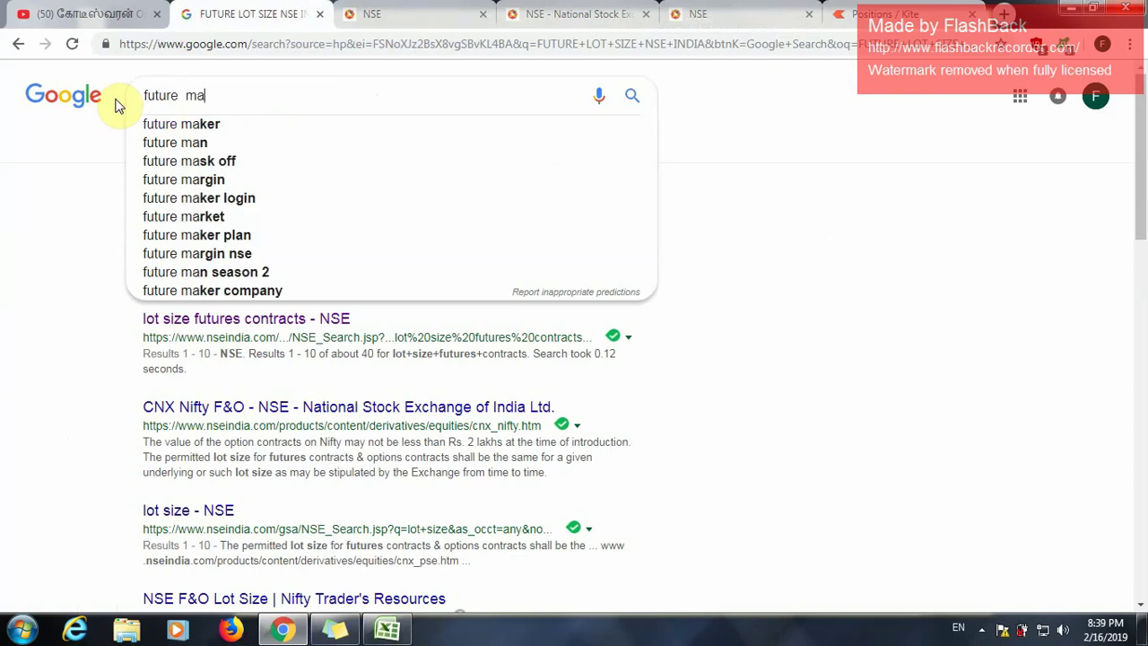
type("ri")
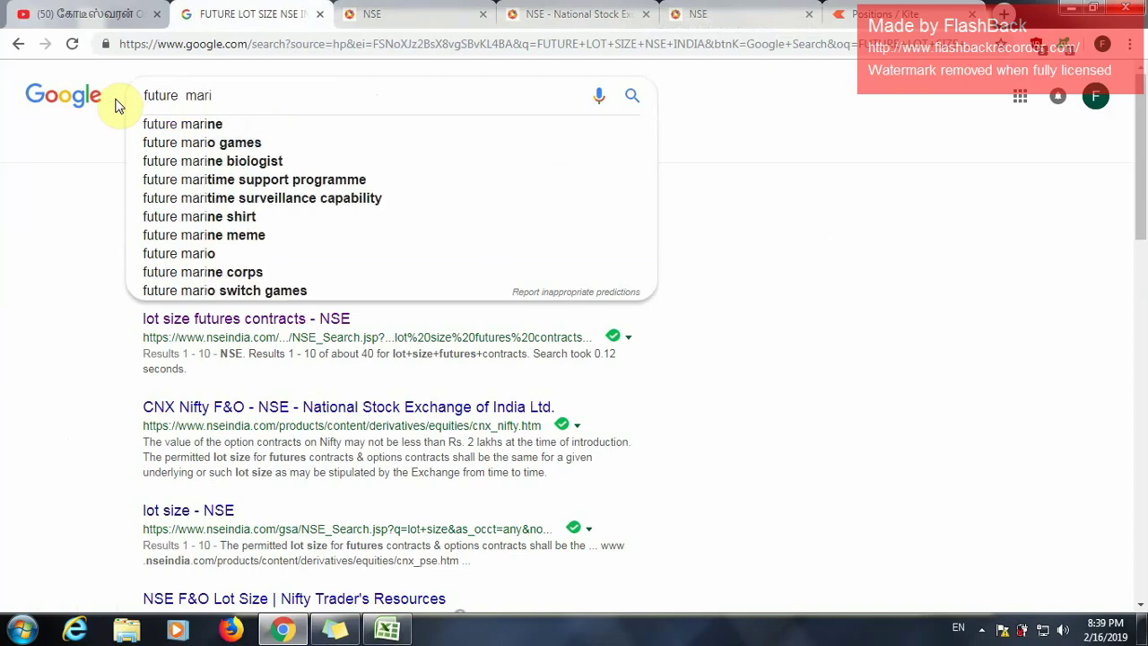
key("BackSpace")
key("BackSpace")
key("BackSpace")
key("BackSpace")
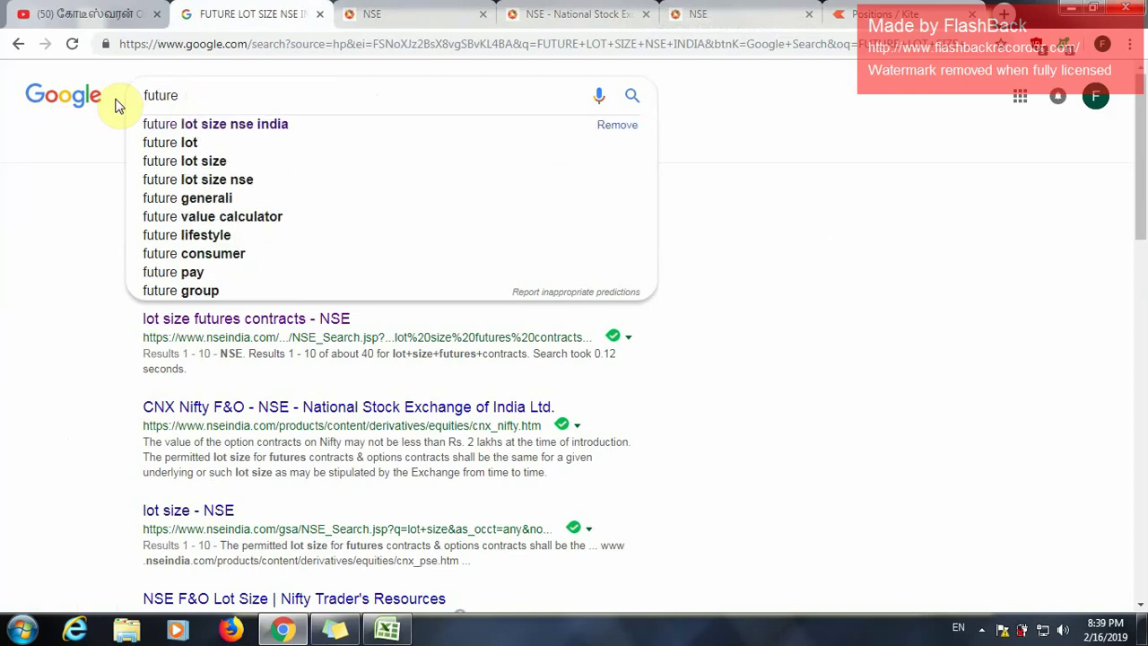
Search Google for "future margin calculator" using the matching suggestion and open Zerodha's F&O margin calculator
type("mag")
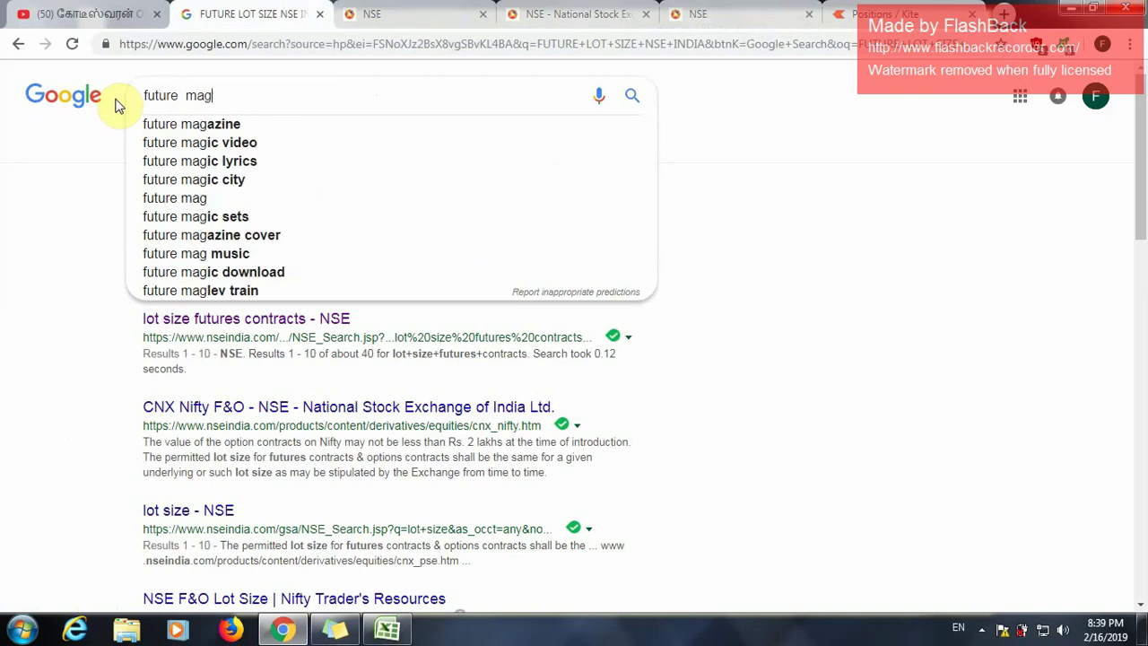
type("in ca")
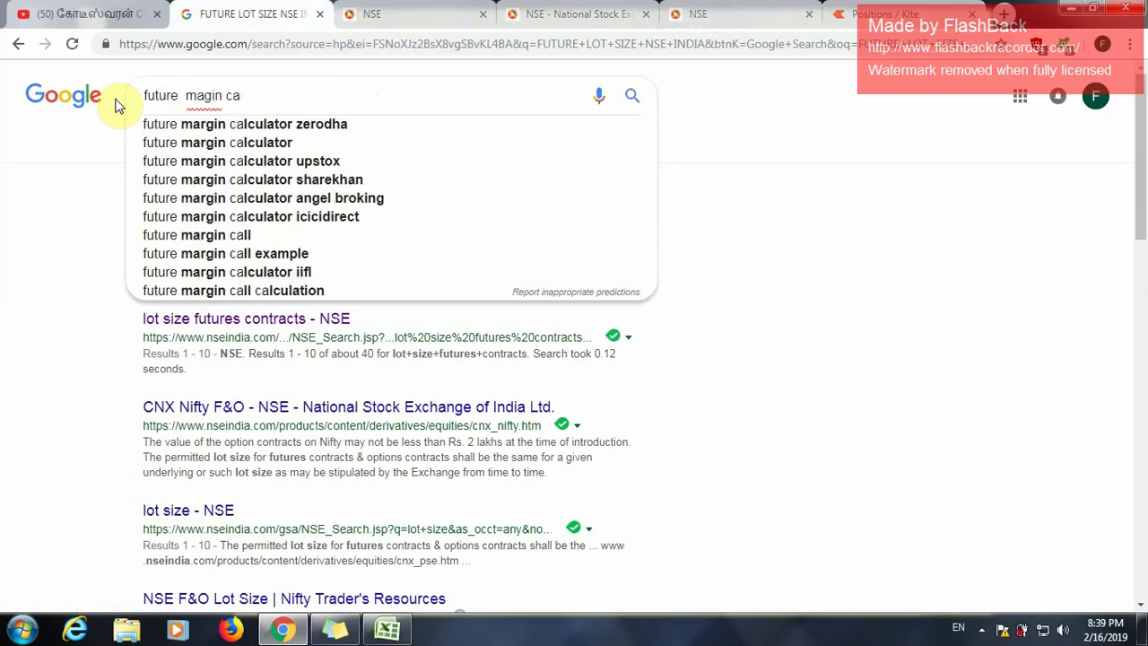
left_click(240, 145)
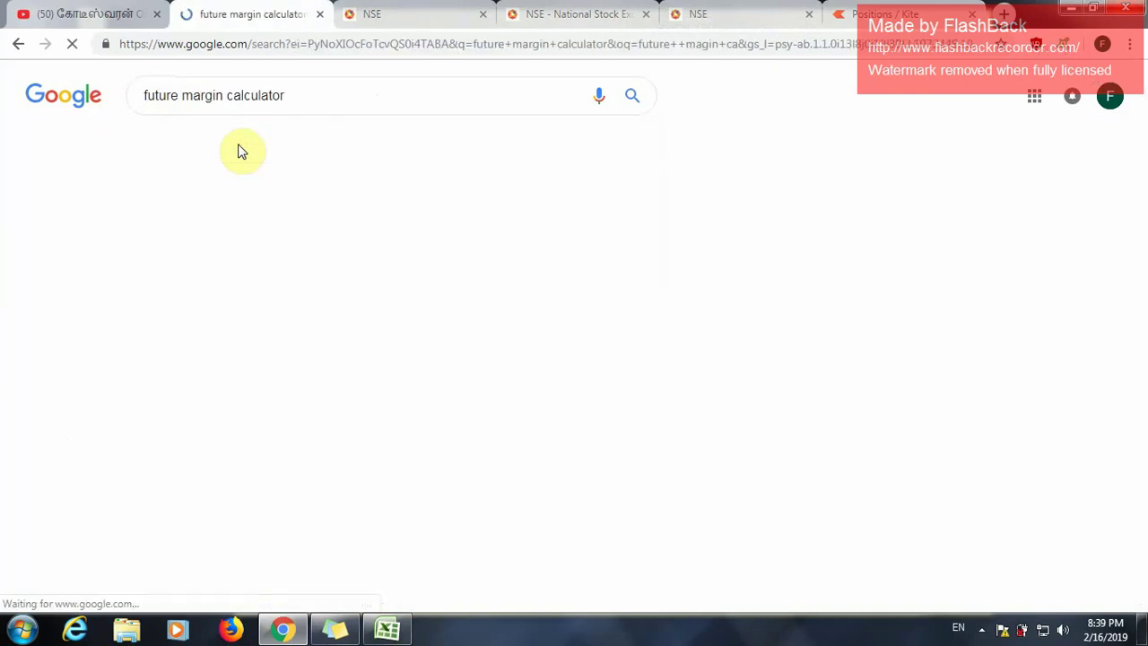
left_click(270, 220)
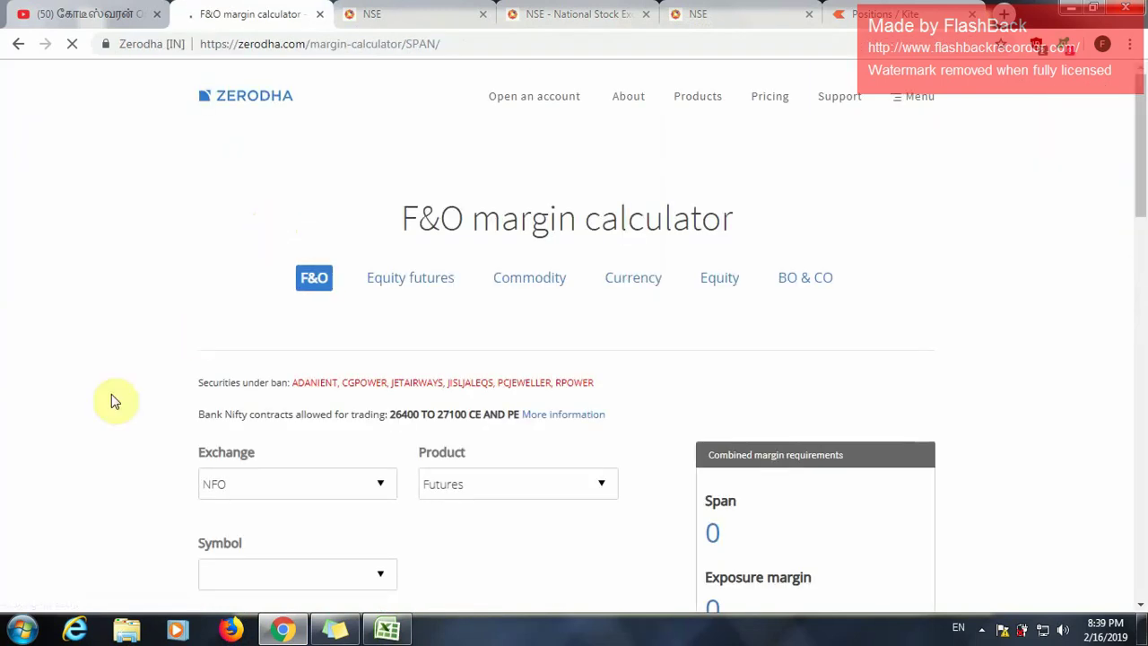
Add a buy position of 400 ACC 28-FEB-19 futures on NFO to the margin calculation
scroll(106, 404, "down", 2)
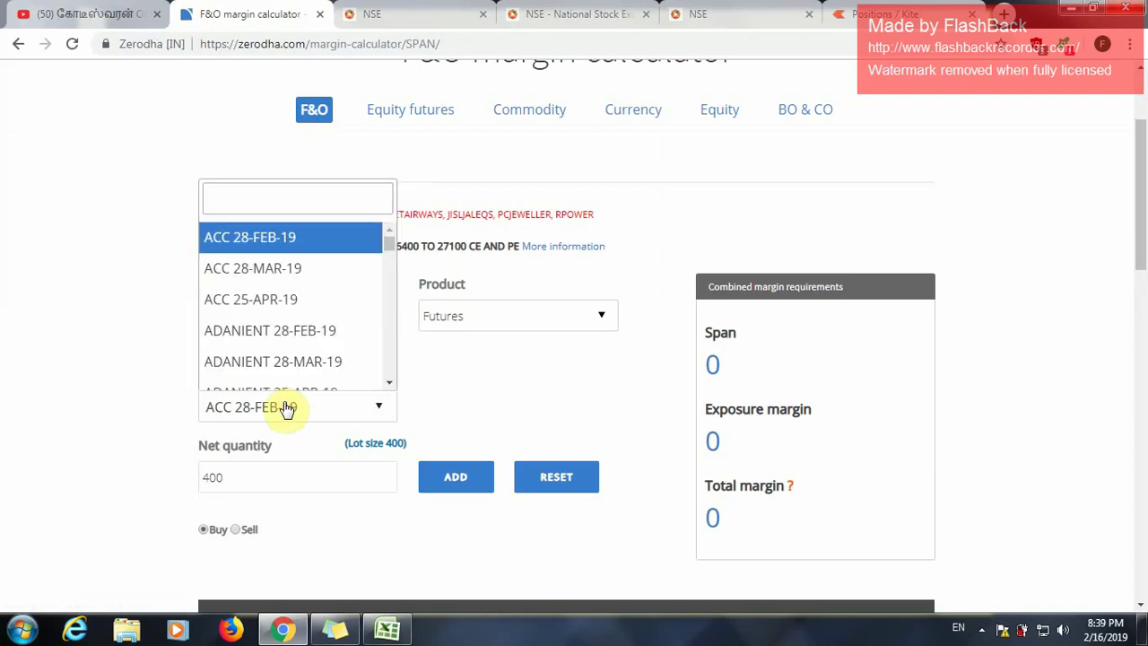
left_click(281, 246)
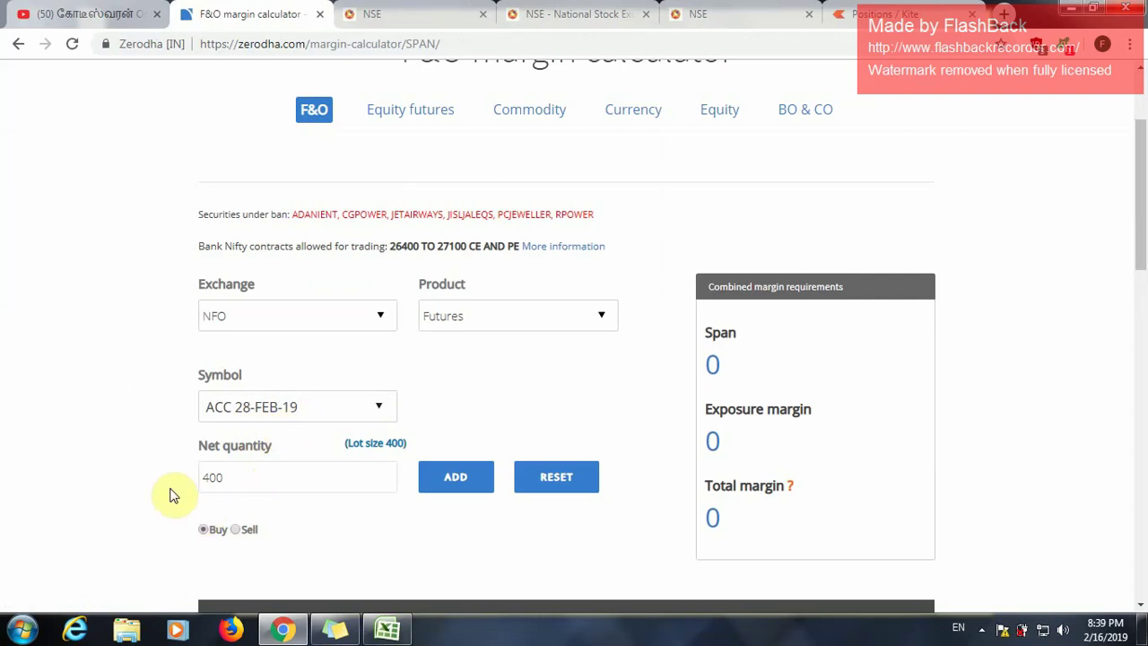
scroll(179, 475, "down", 1)
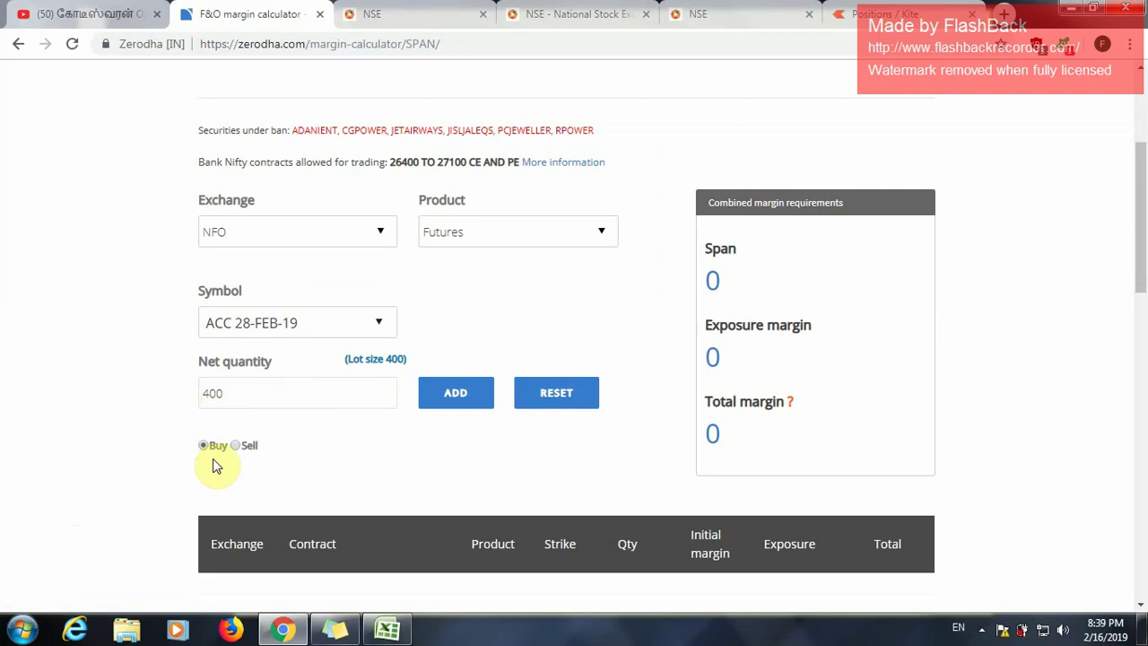
scroll(230, 463, "down", 3)
scroll(126, 512, "up", 4)
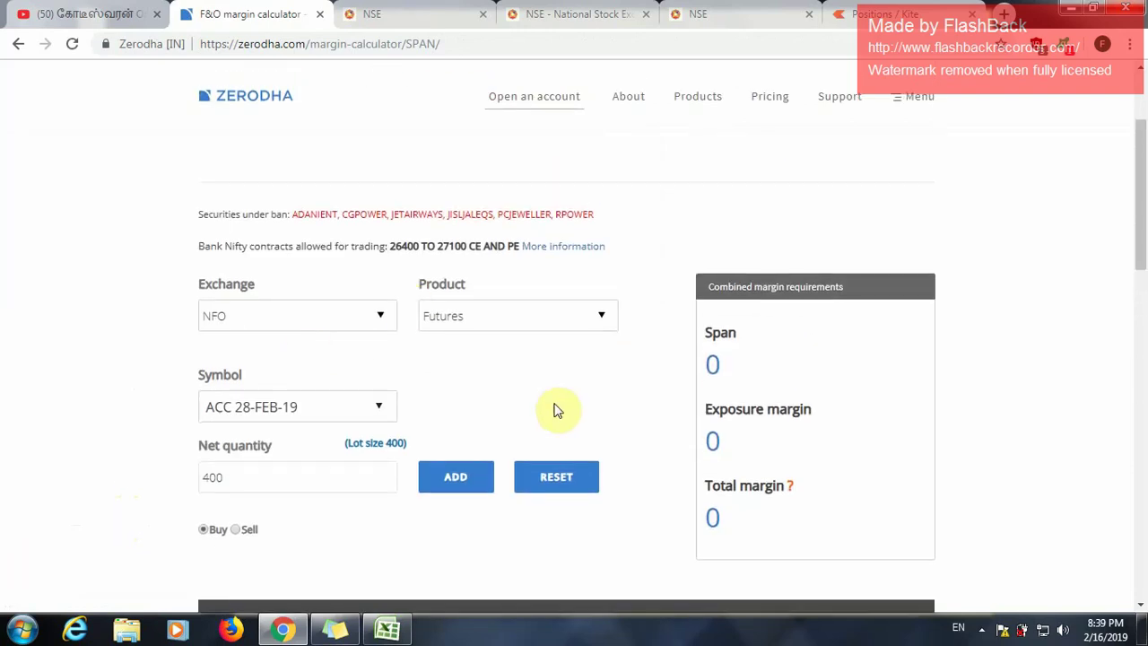
left_click(448, 486)
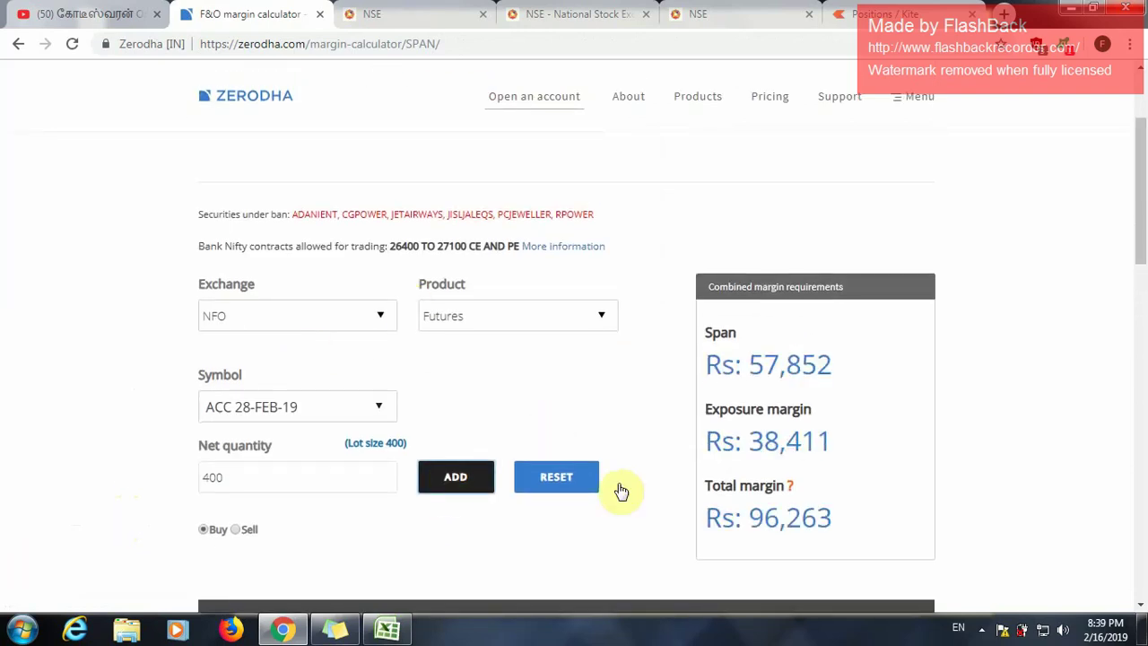
Examine the Span, Exposure margin and Total margin amounts for the ACC futures contract, highlighting each figure
scroll(1037, 435, "down", 1)
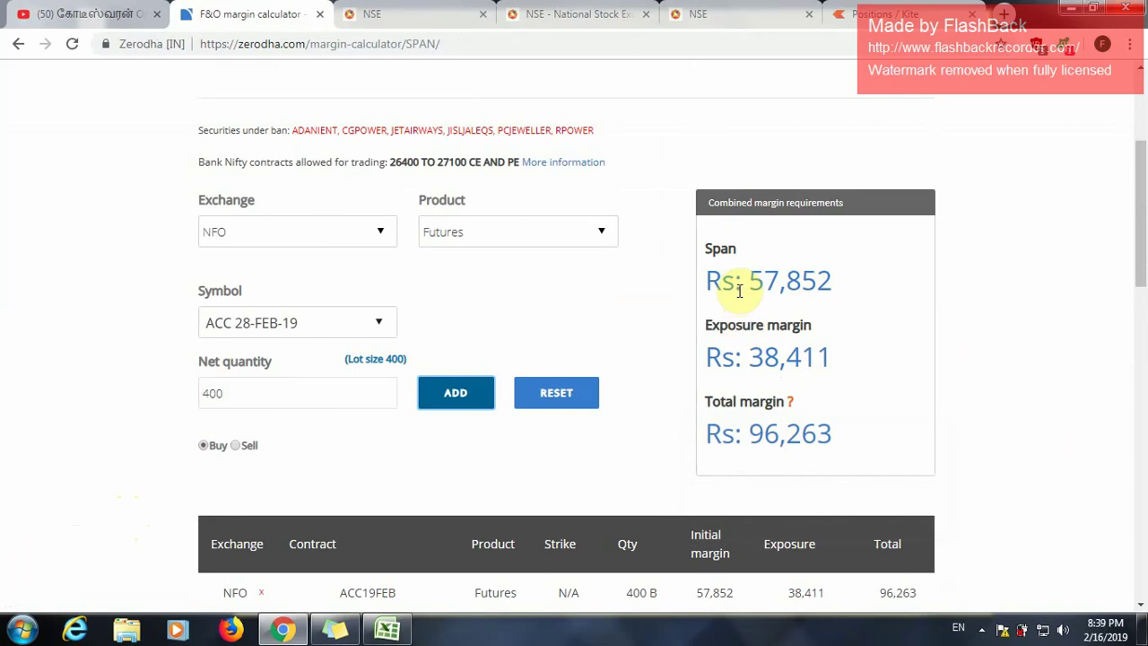
left_click_drag(711, 281, 879, 288)
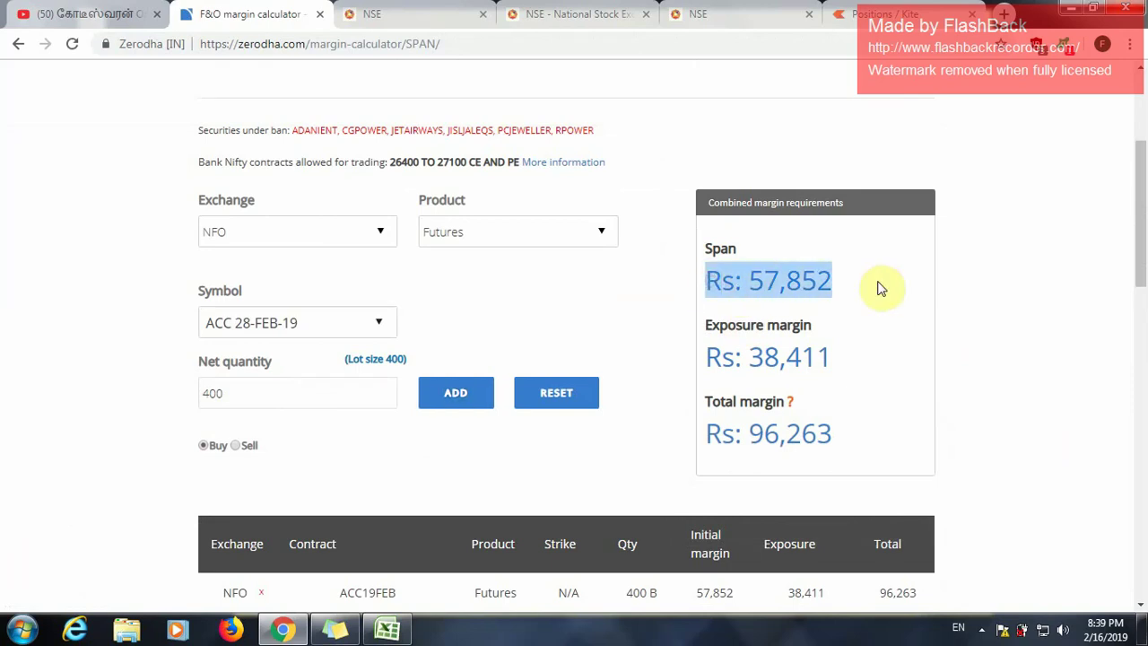
left_click(951, 350)
left_click_drag(705, 287, 831, 287)
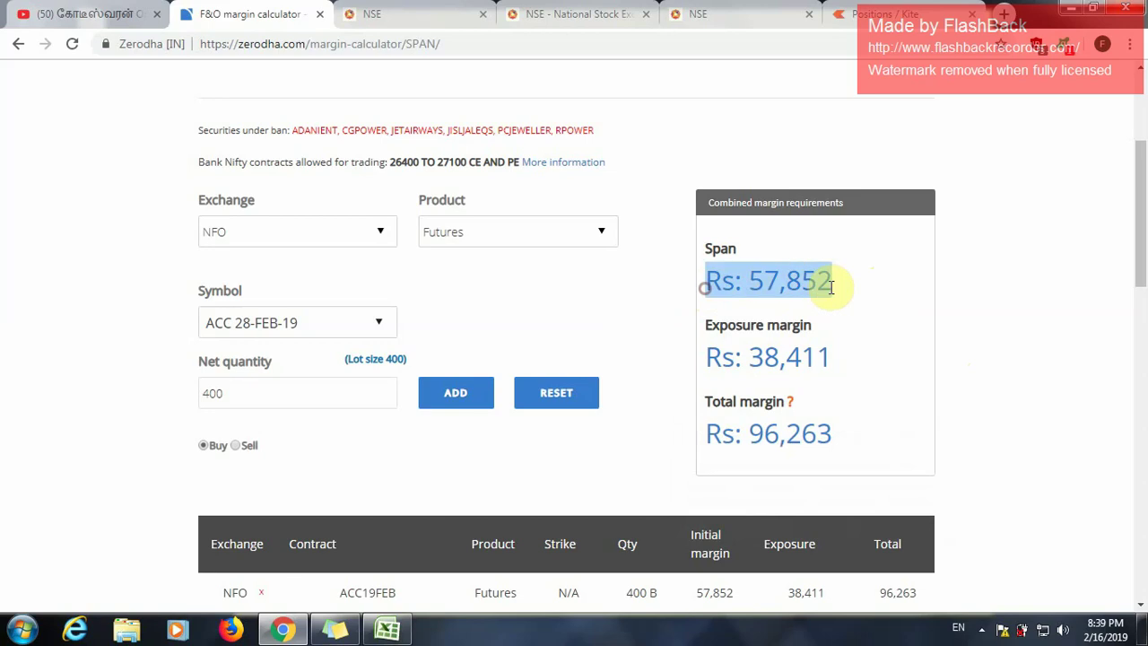
left_click_drag(720, 358, 834, 372)
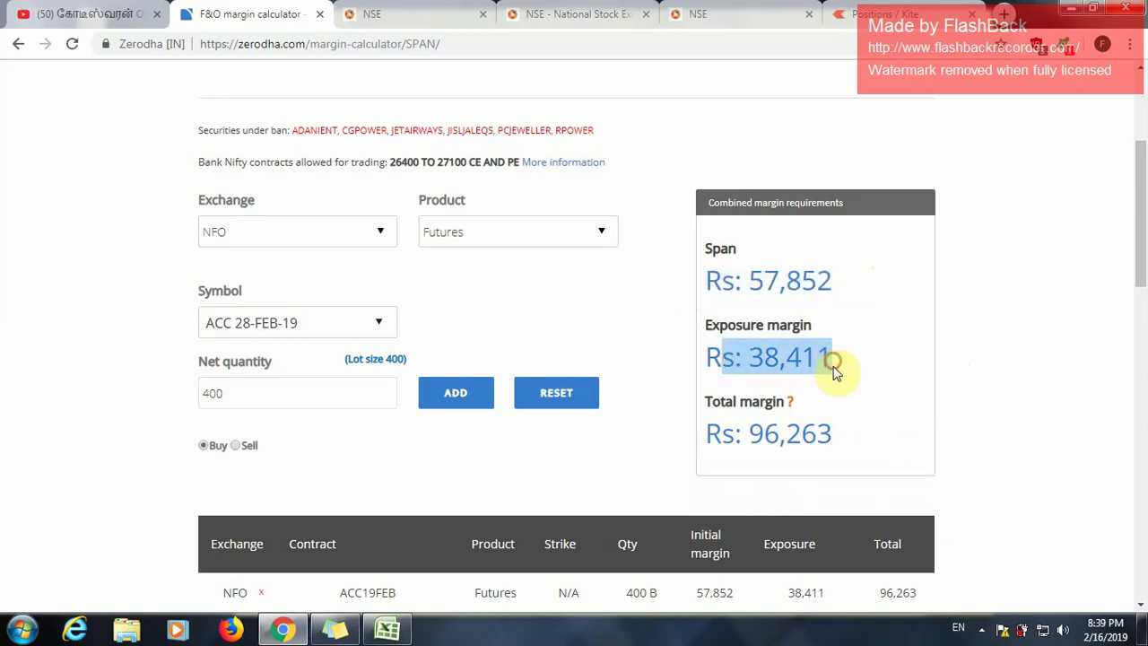
left_click(1044, 409)
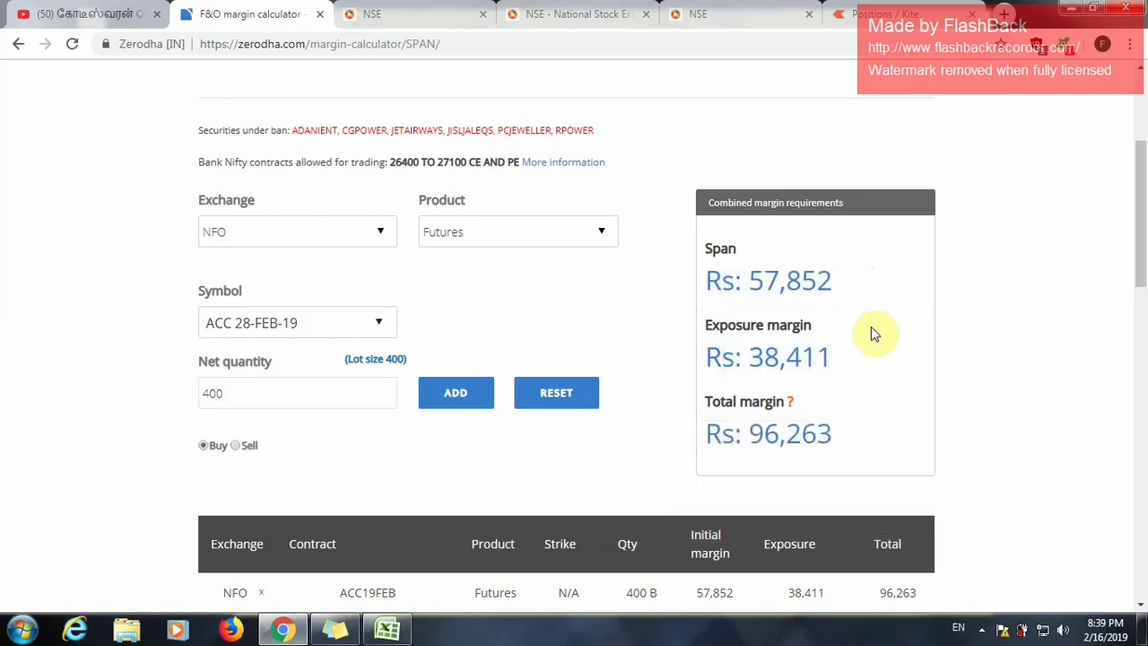
scroll(866, 339, "down", 1)
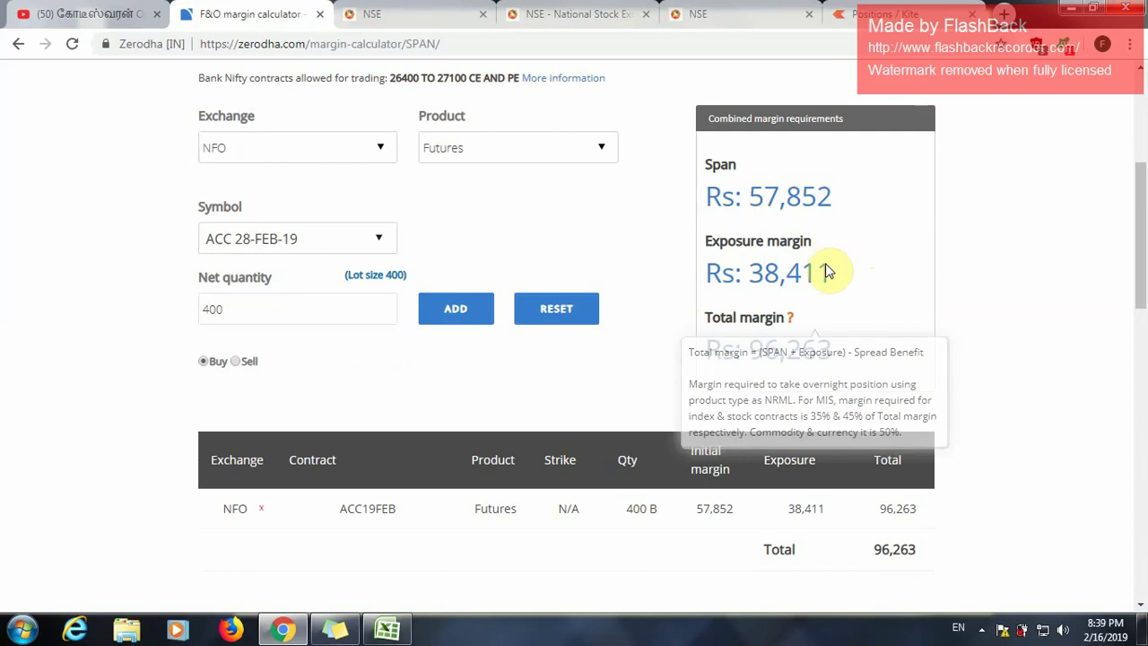
left_click_drag(850, 349, 746, 351)
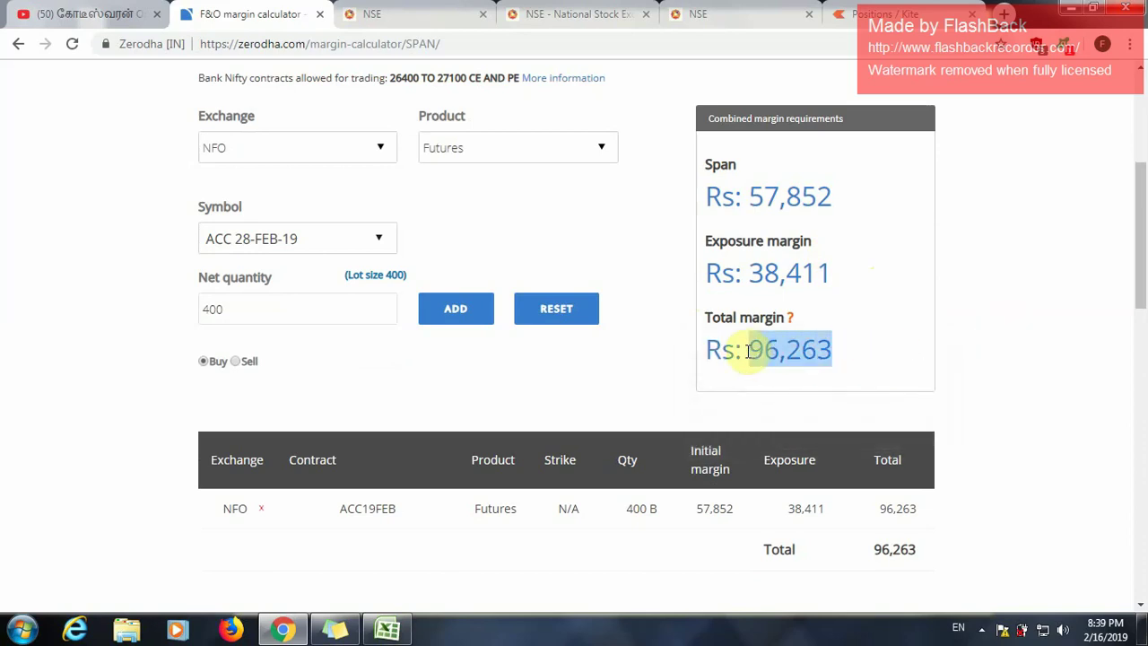
Add a buy position of 250 BAJAJ-AUTO 28-MAR-19 futures to the margin calculation and highlight its net quantity and the total margin
left_click(282, 248)
scroll(287, 366, "down", 4)
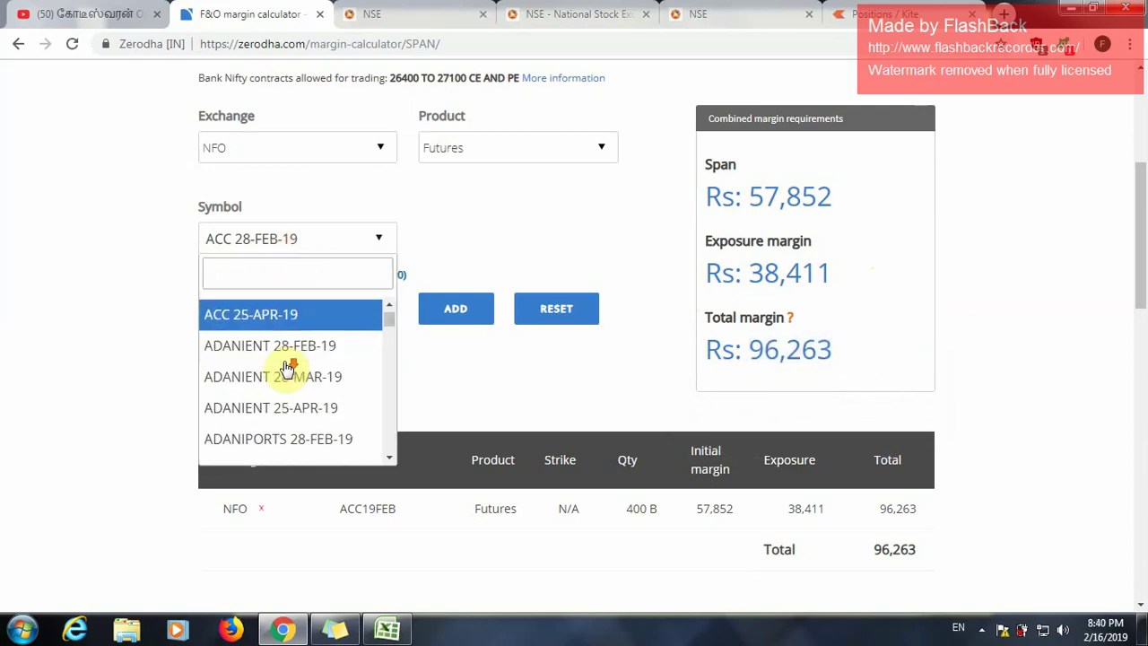
scroll(285, 369, "down", 2)
scroll(287, 379, "down", 3)
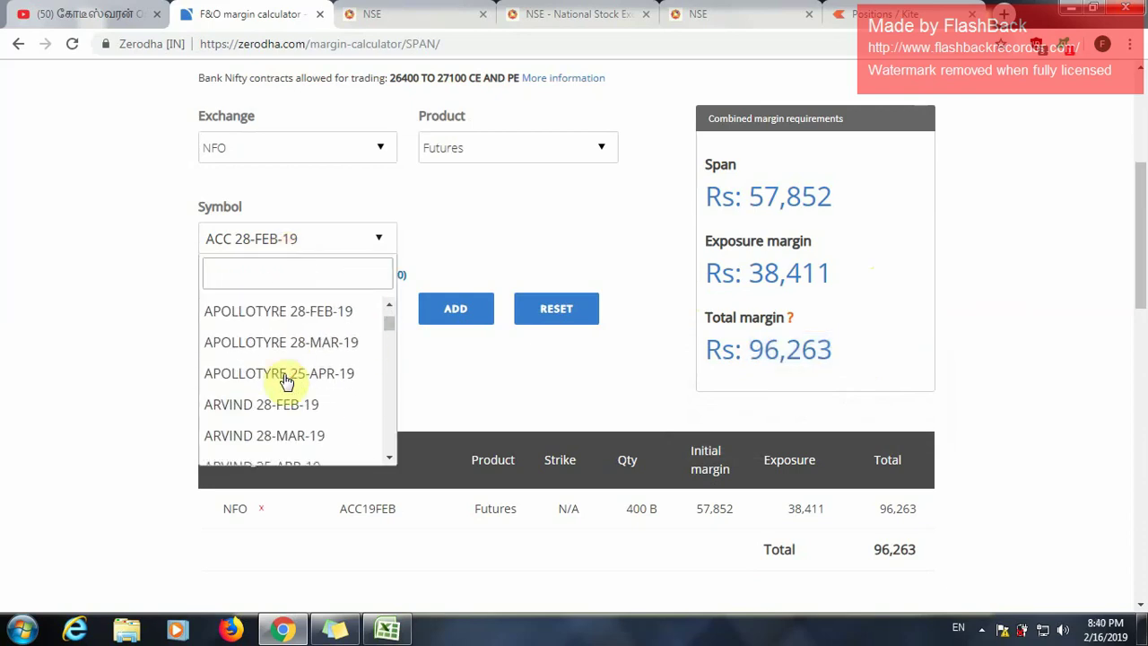
scroll(285, 381, "down", 6)
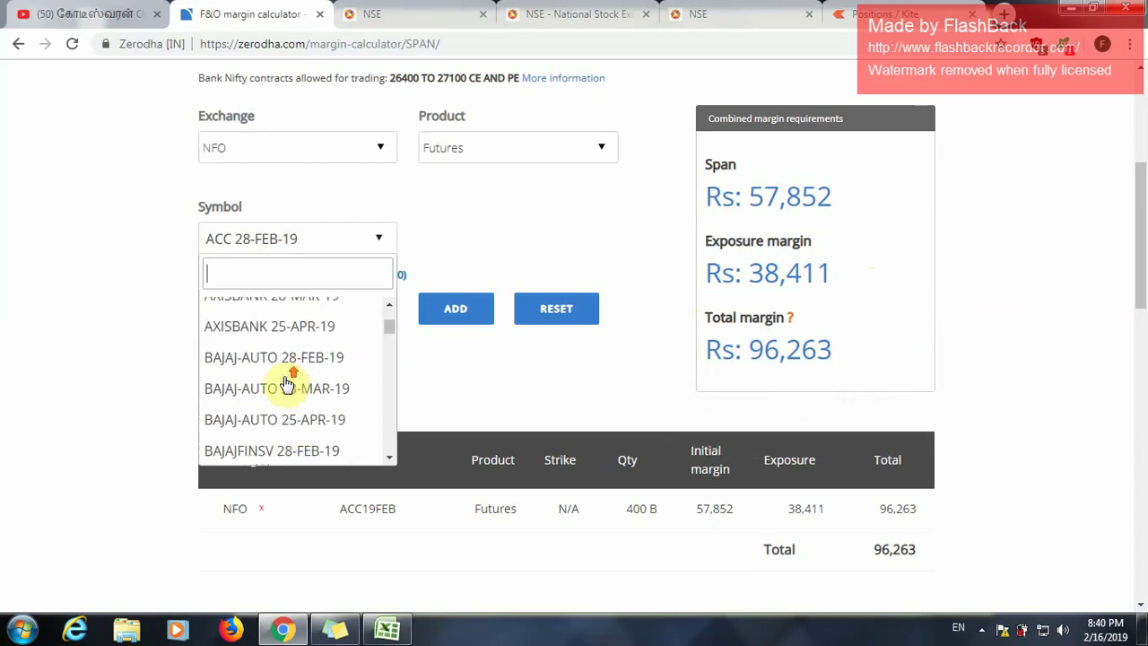
scroll(281, 370, "up", 2)
scroll(282, 372, "down", 2)
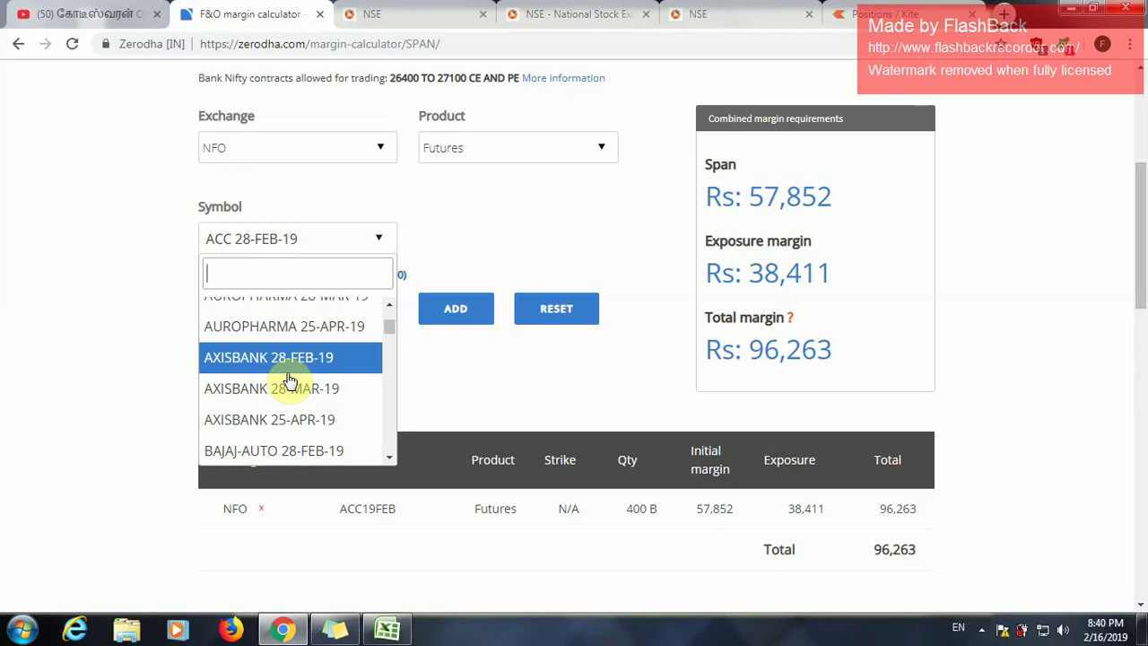
scroll(291, 377, "down", 2)
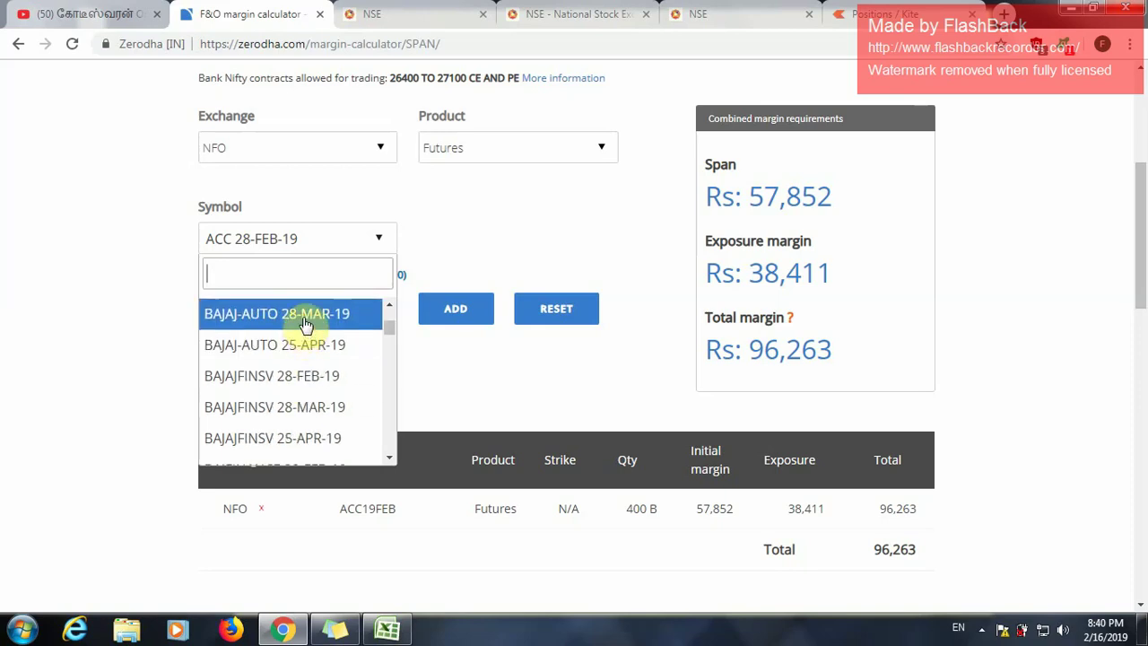
left_click(305, 323)
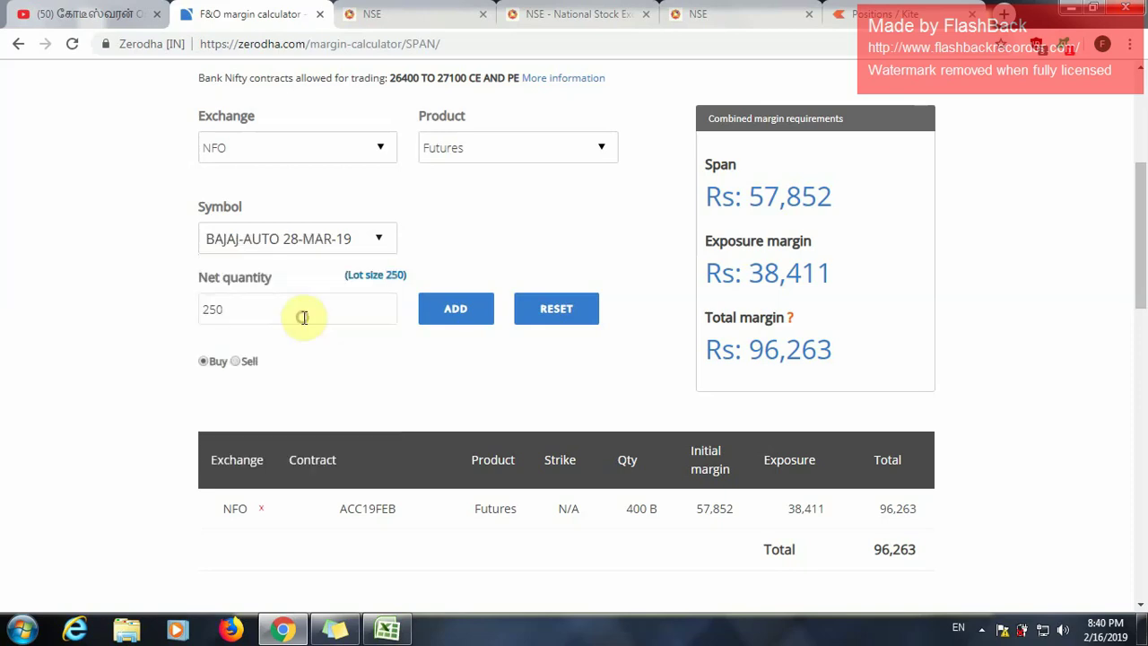
left_click(442, 318)
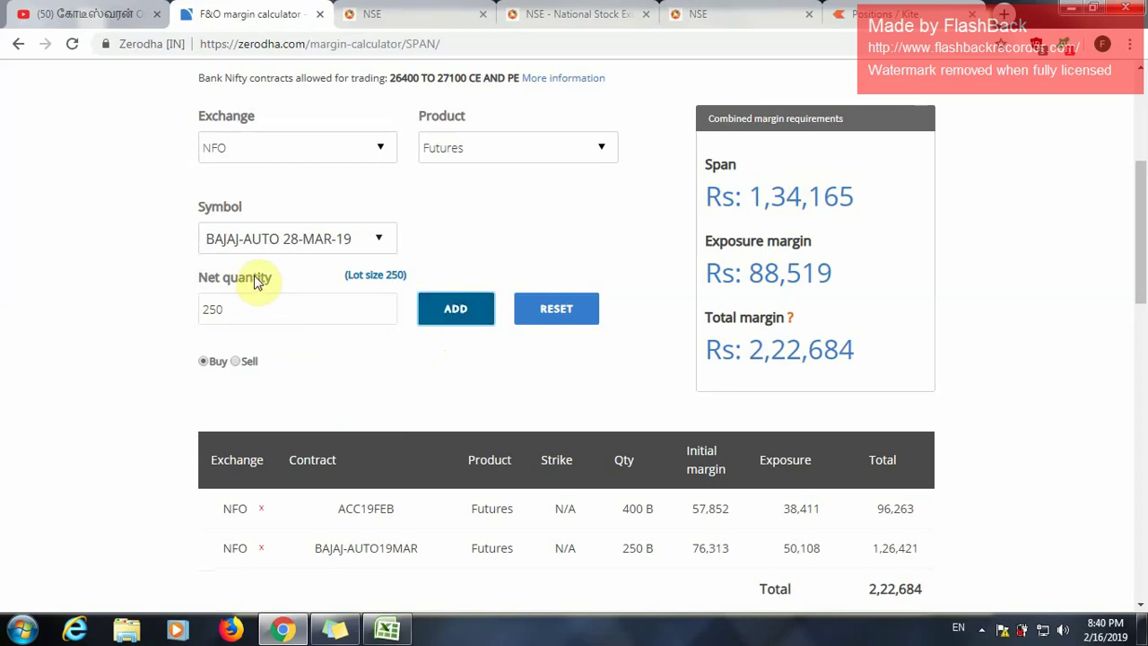
left_click_drag(245, 303, 188, 310)
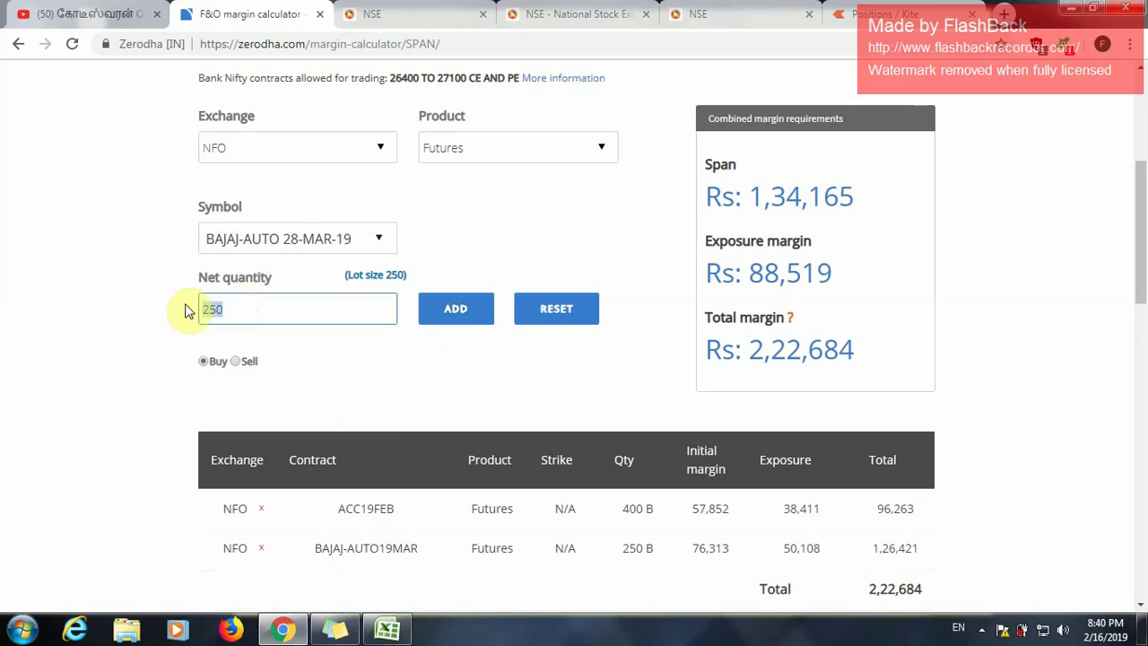
left_click_drag(881, 356, 754, 363)
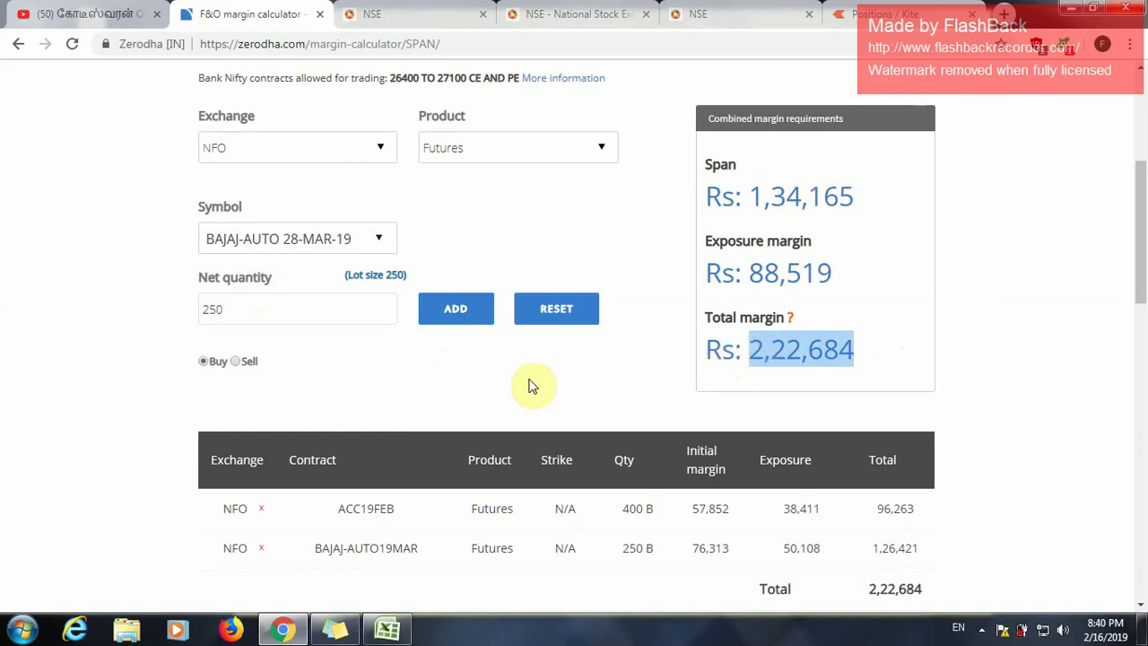
Open the Windows Calculator and move it over the combined margin requirements
key("super")
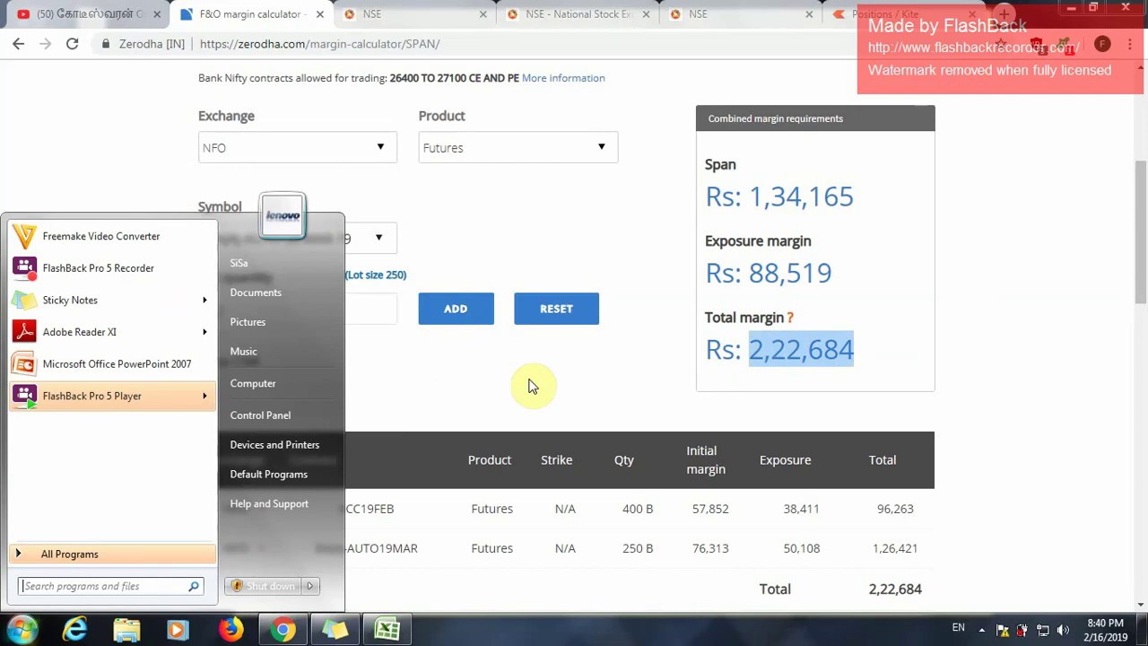
left_click(703, 638)
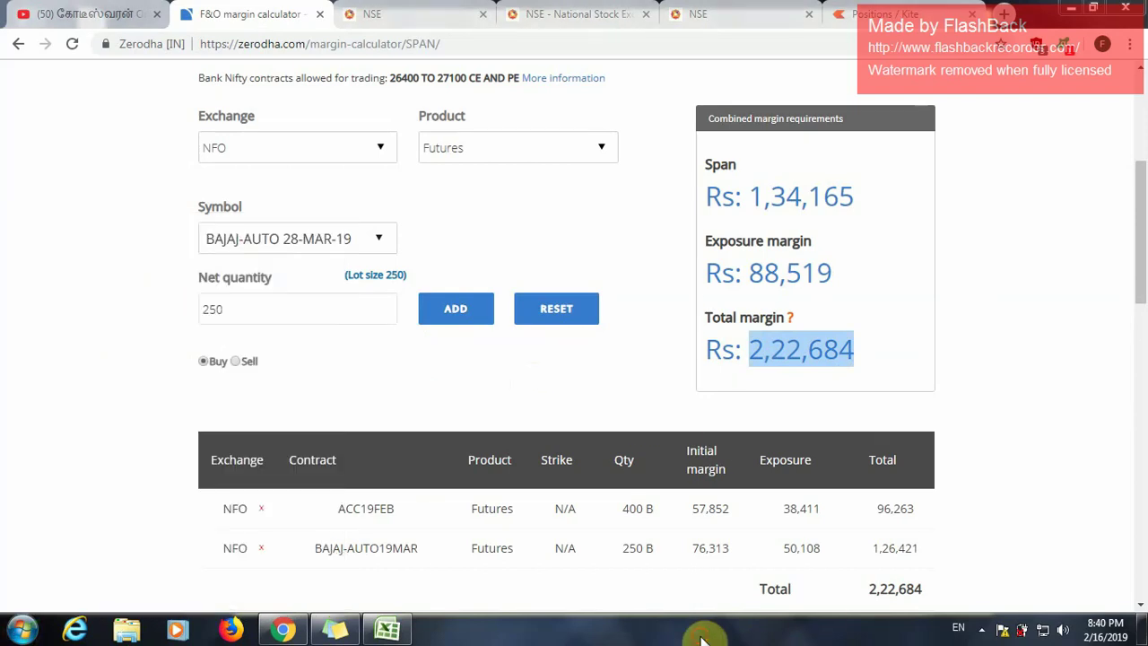
key("super")
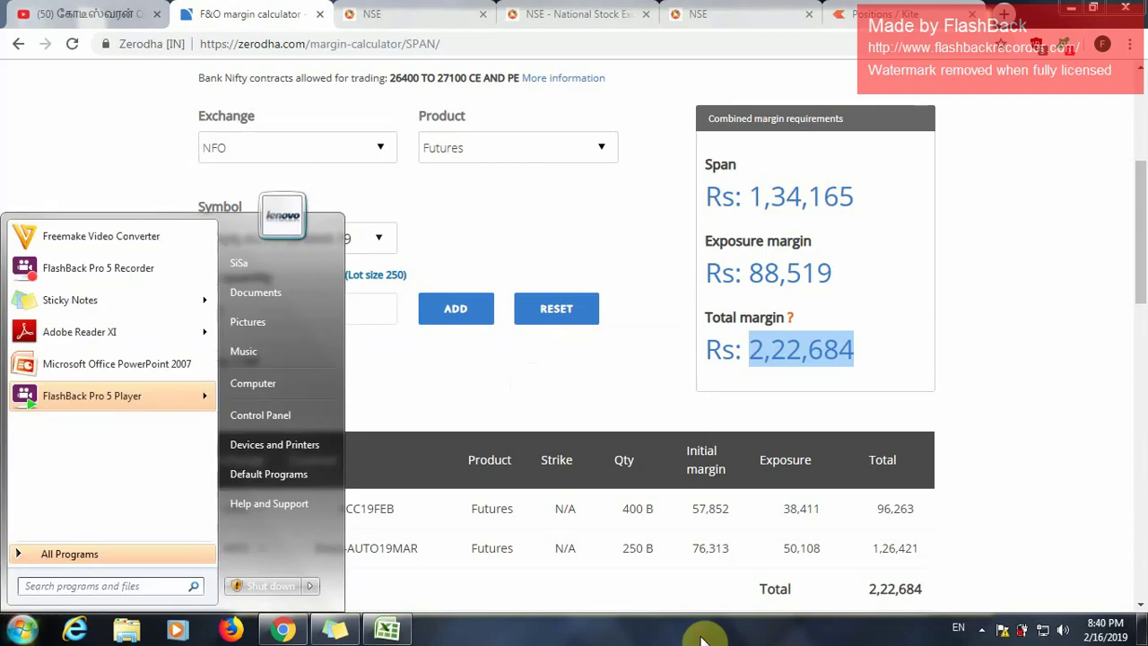
type("ca")
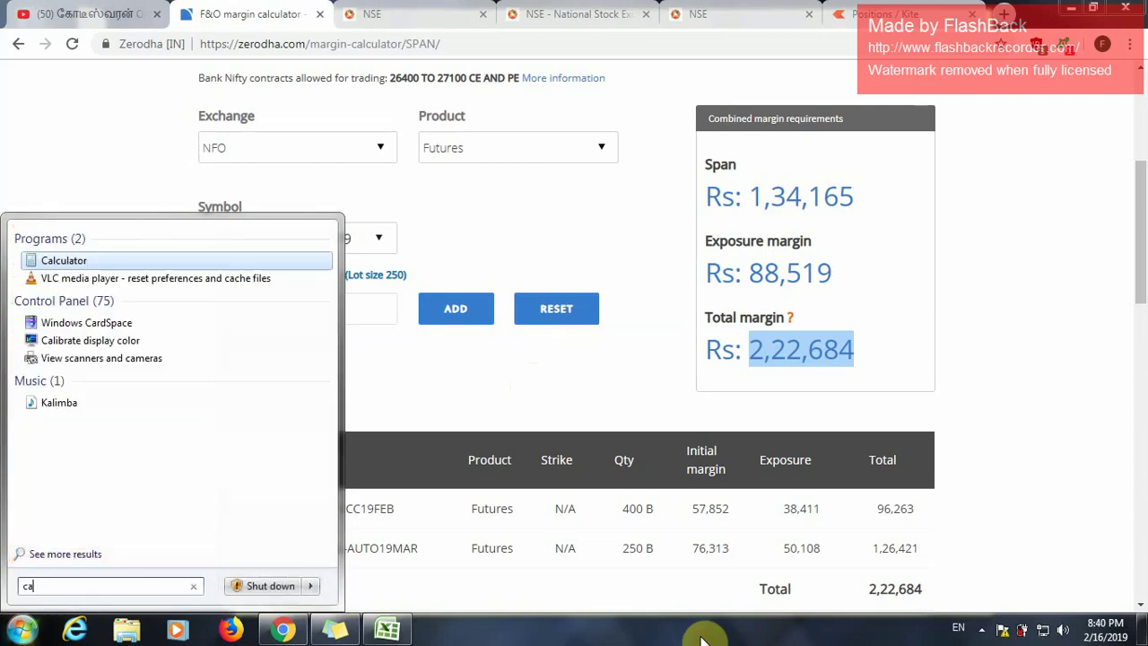
type("lc")
key("Return")
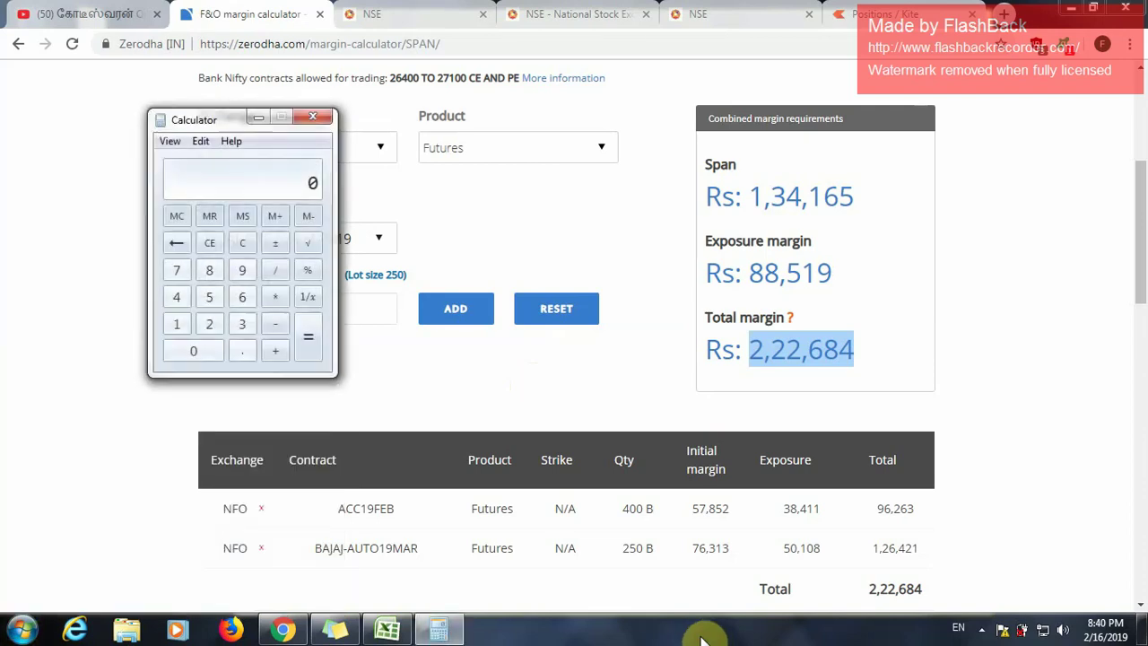
left_click_drag(226, 121, 804, 144)
Calculate the contract value by multiplying 3000 by the lot size of 250, and close the Calculator
type("300")
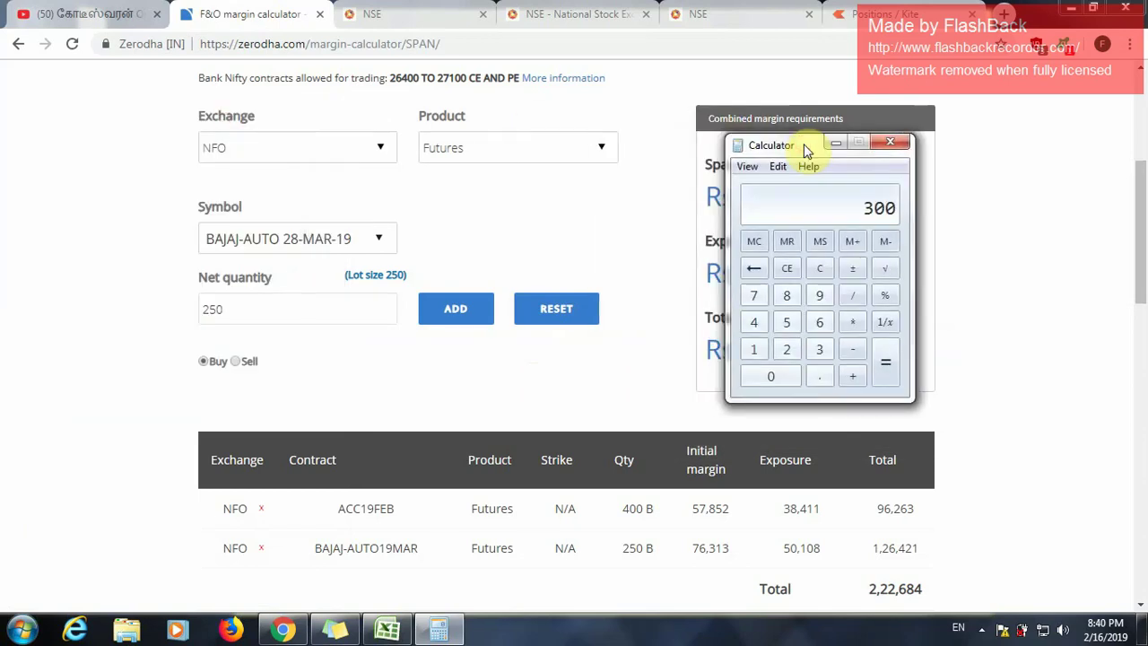
type("08")
key("BackSpace")
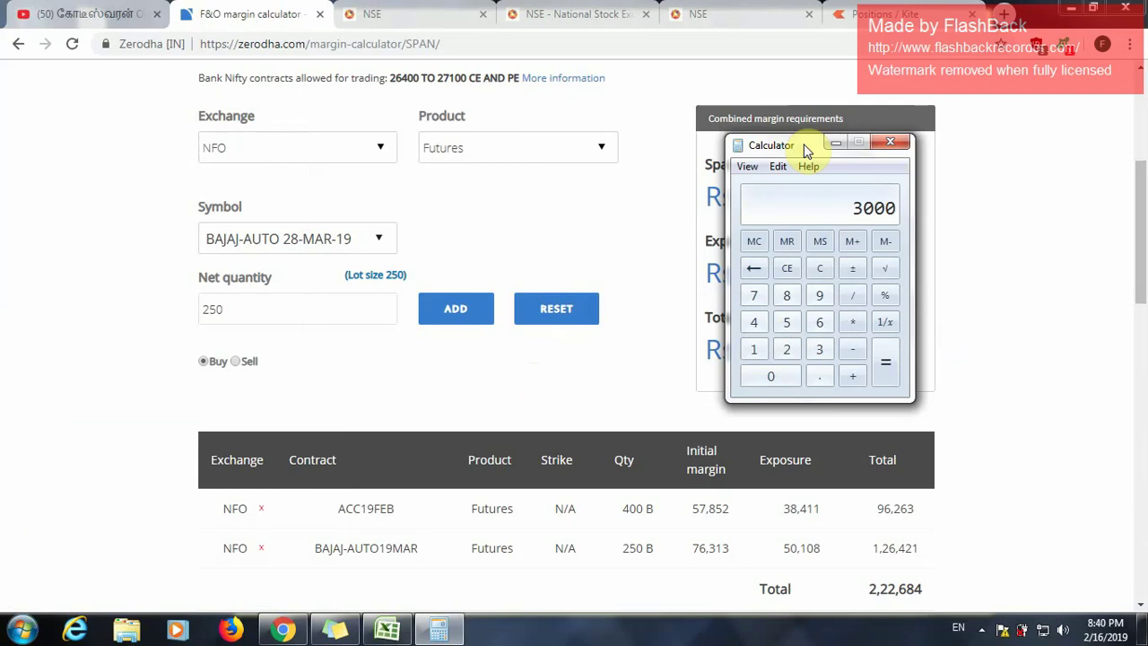
left_click(854, 322)
type("2")
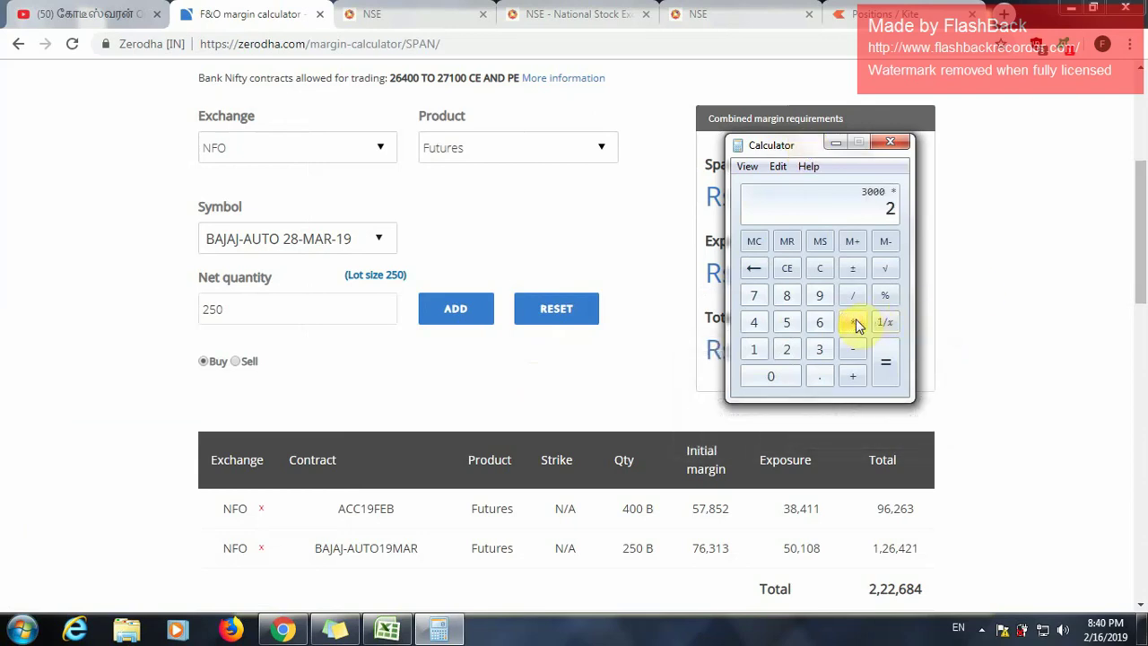
type("50")
key("Return")
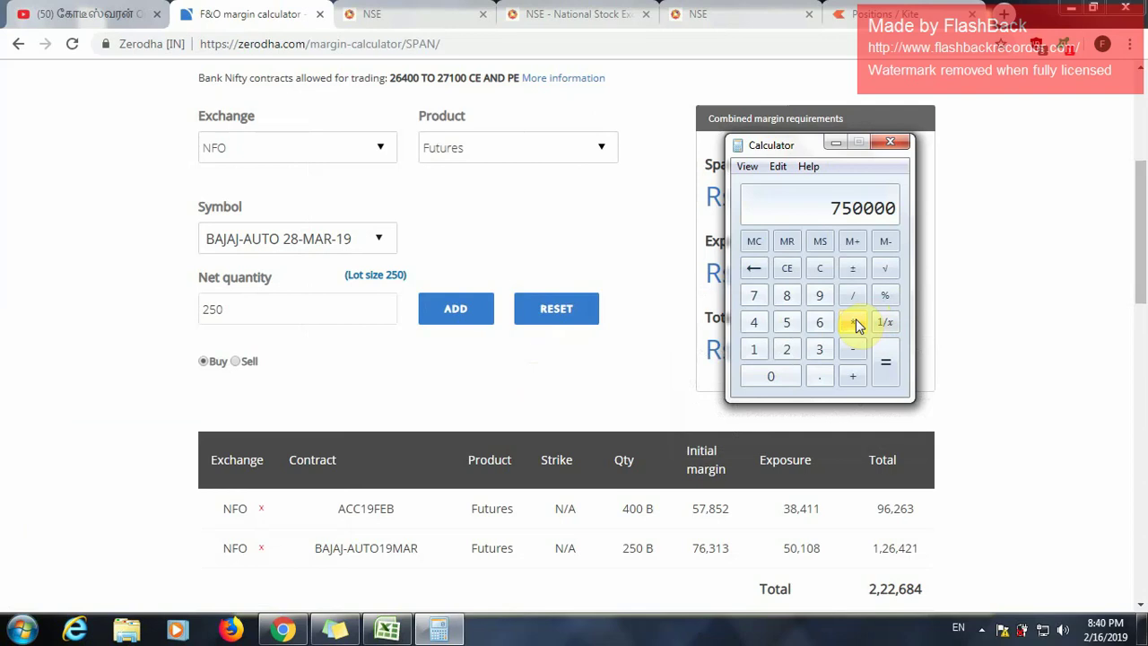
left_click(891, 143)
left_click(982, 367)
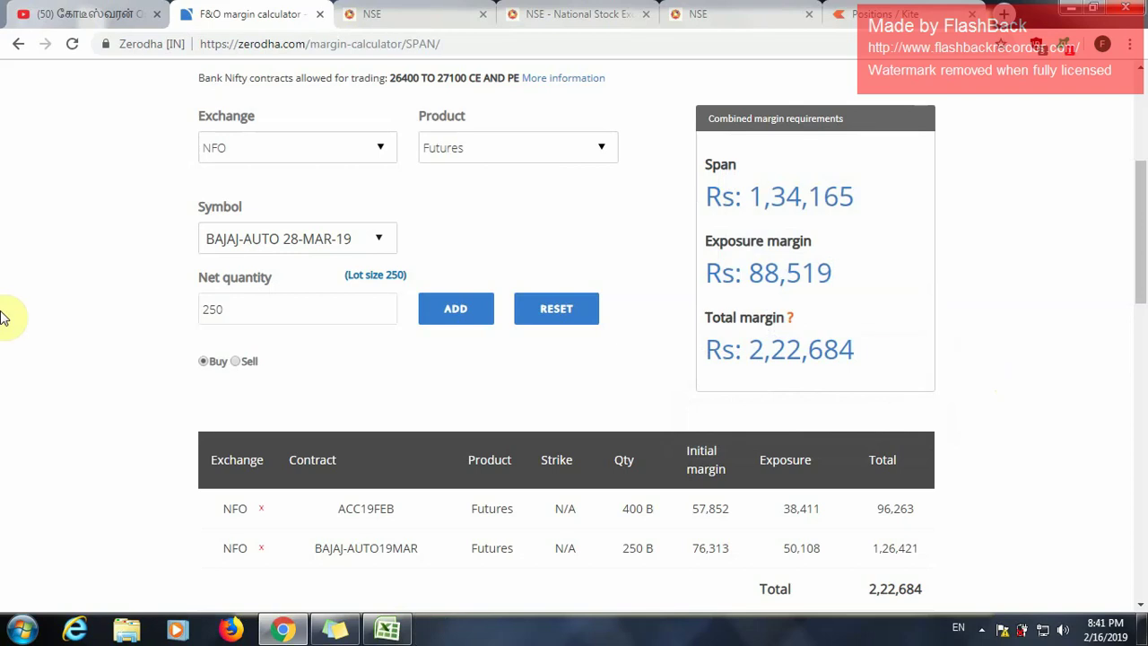
Try to add the BAJAJ-AUTO 28-MAR-19 futures contract again with a net quantity of 500
left_click_drag(249, 311, 150, 313)
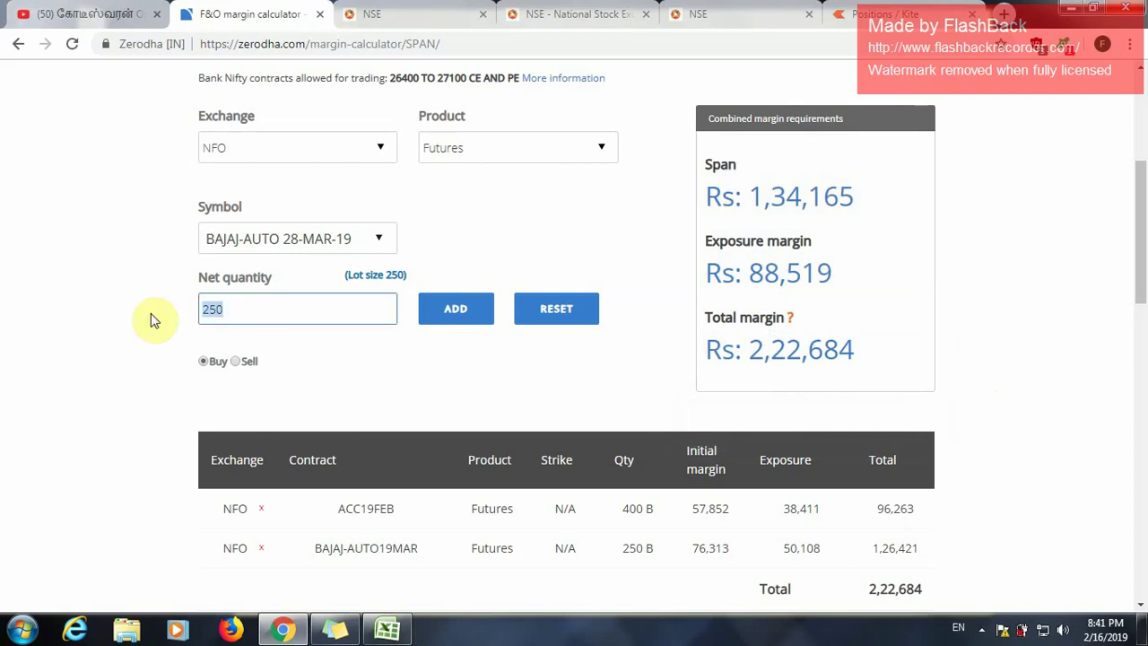
type("500")
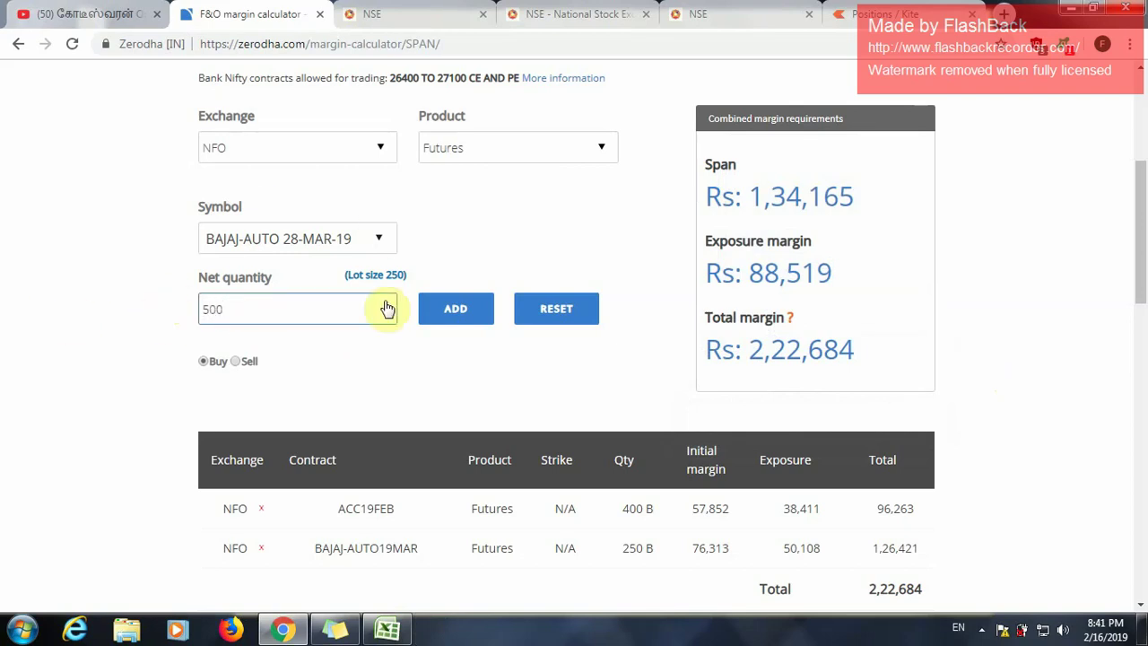
left_click(423, 316)
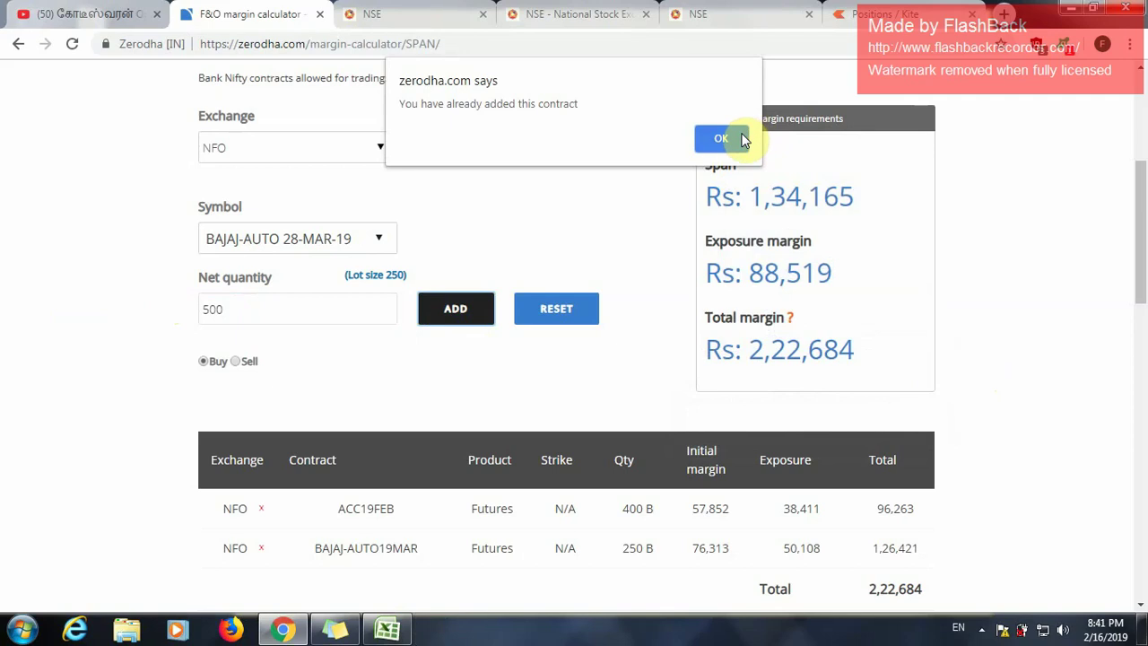
left_click(737, 136)
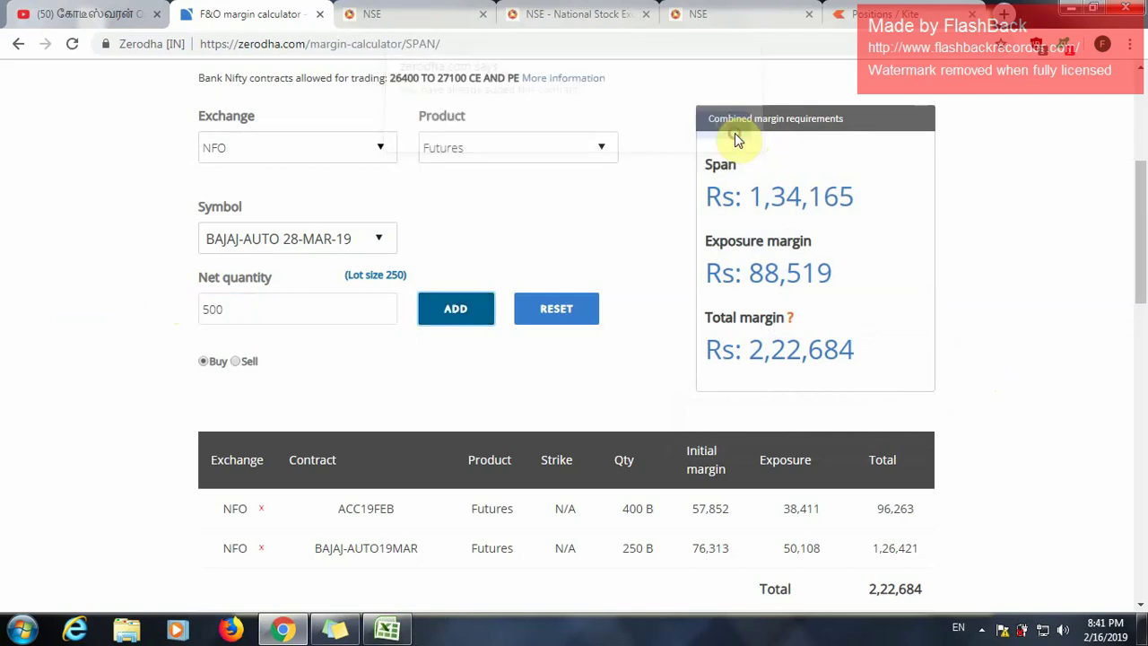
left_click(449, 328)
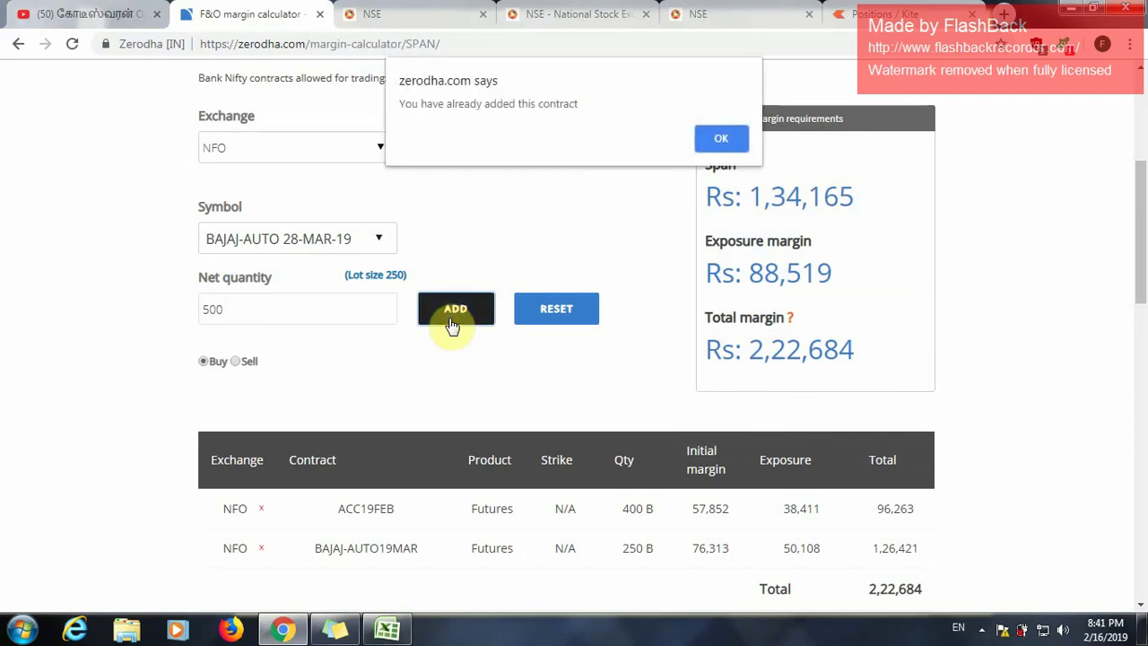
left_click(716, 138)
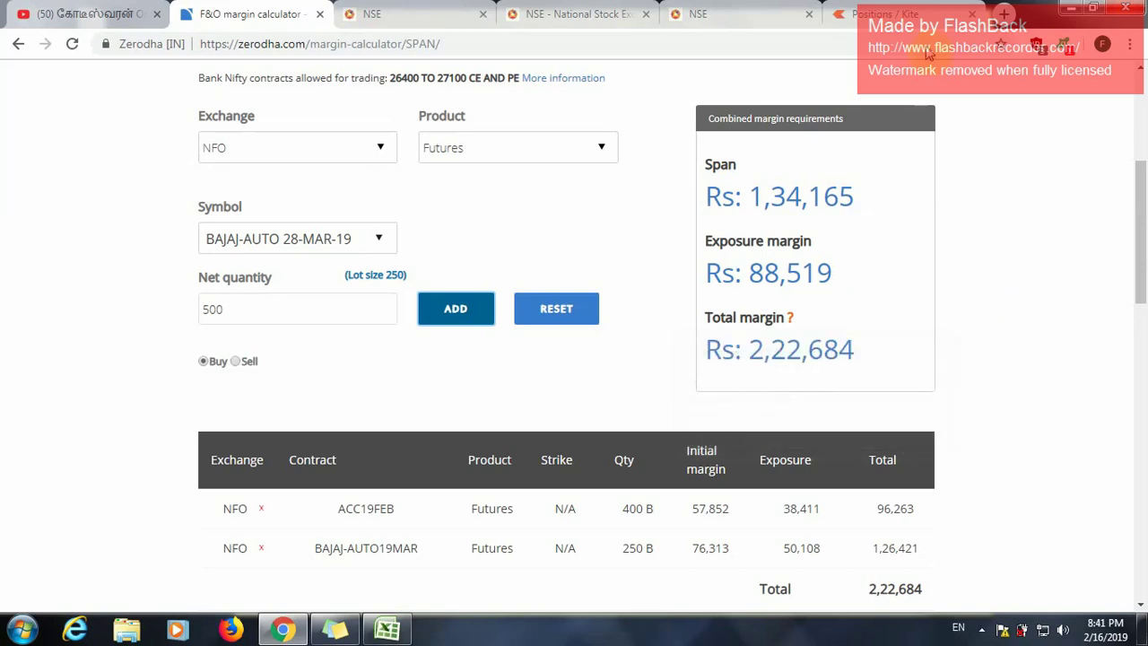
Switch by way of the Kite positions page to the fo_mktlots workbook in Excel and widen symbol column B
left_click(856, 14)
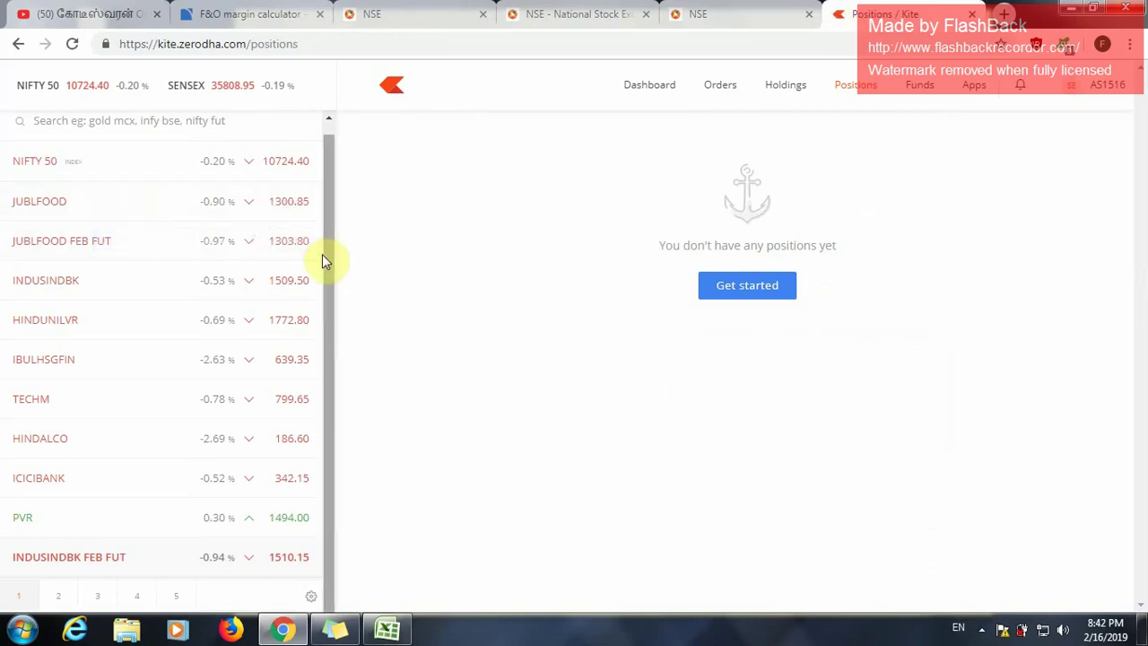
left_click(386, 628)
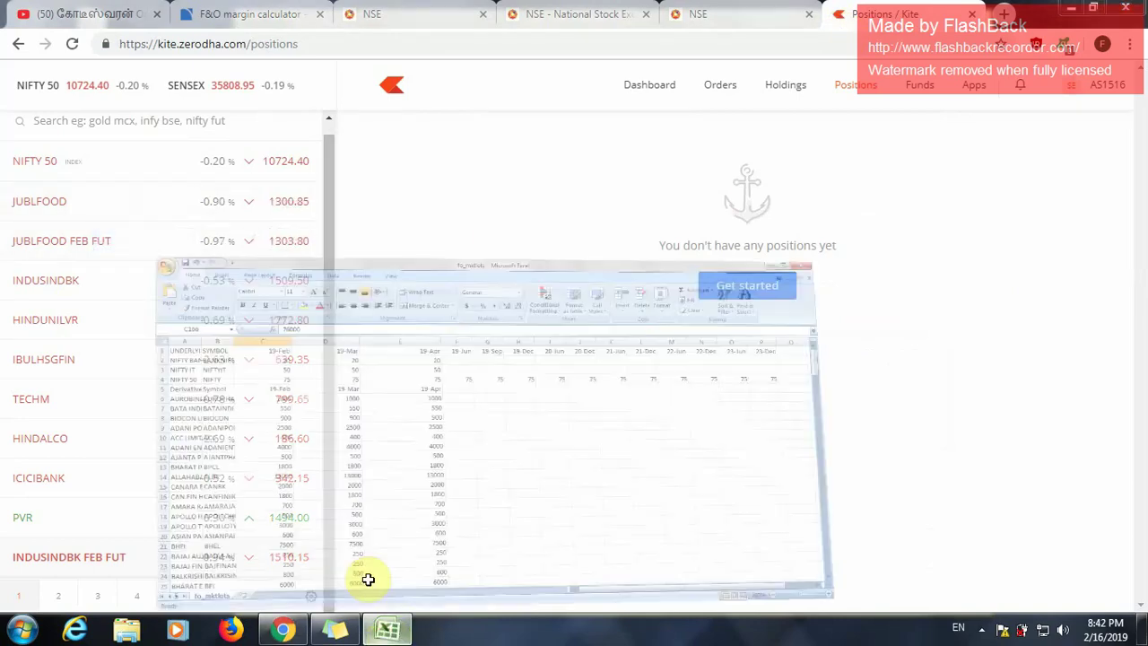
scroll(72, 372, "down", 6)
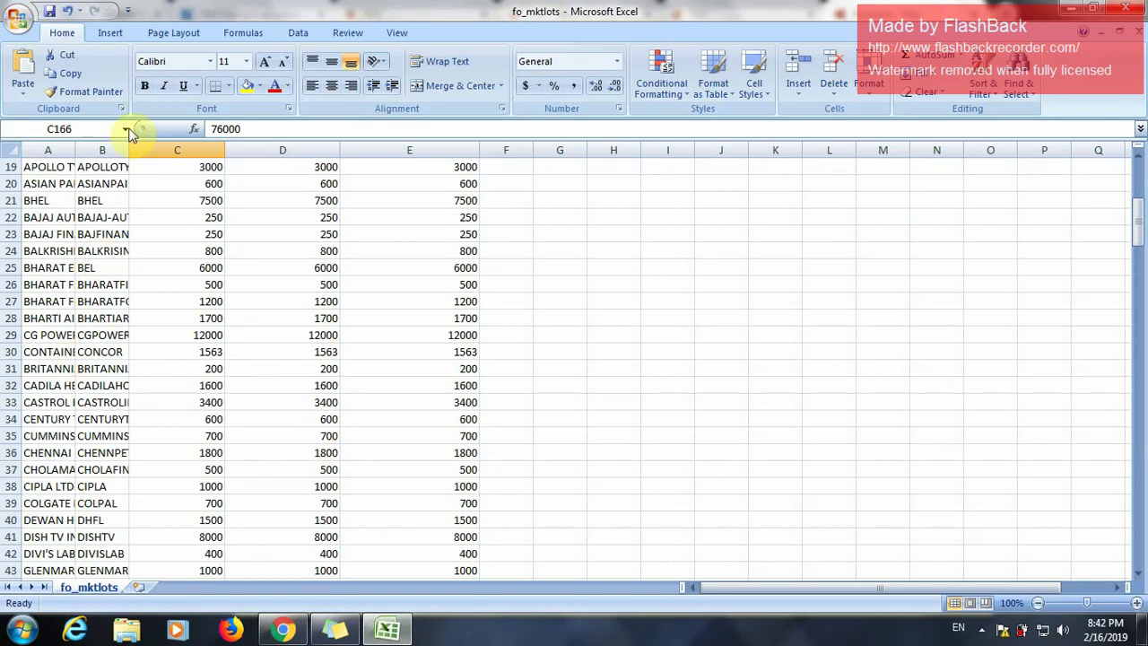
left_click_drag(125, 149, 210, 149)
Examine the futures lot sizes by symbol and expiry month throughout the fo_mktlots sheet
scroll(95, 303, "down", 5)
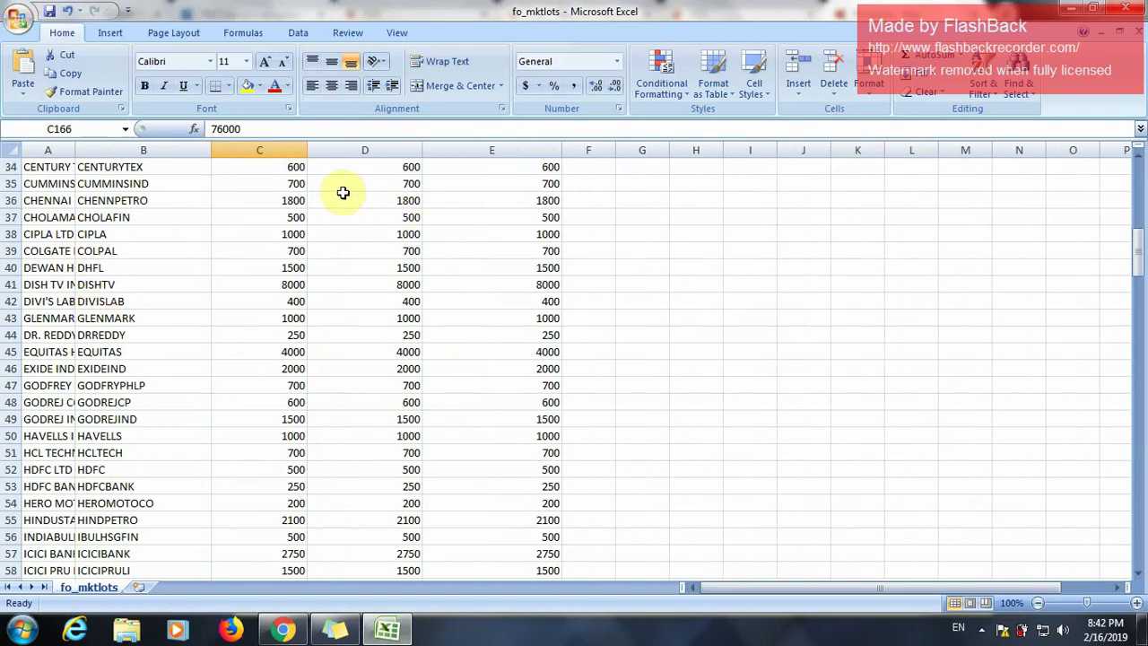
scroll(143, 448, "up", 11)
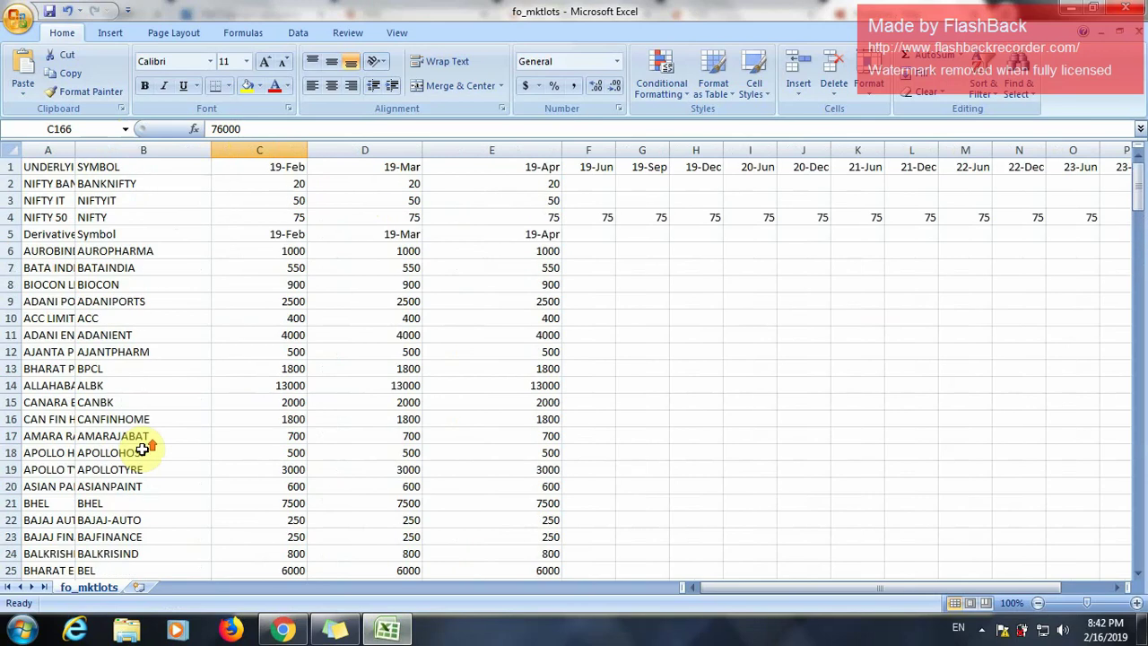
scroll(144, 448, "down", 5)
scroll(139, 453, "down", 19)
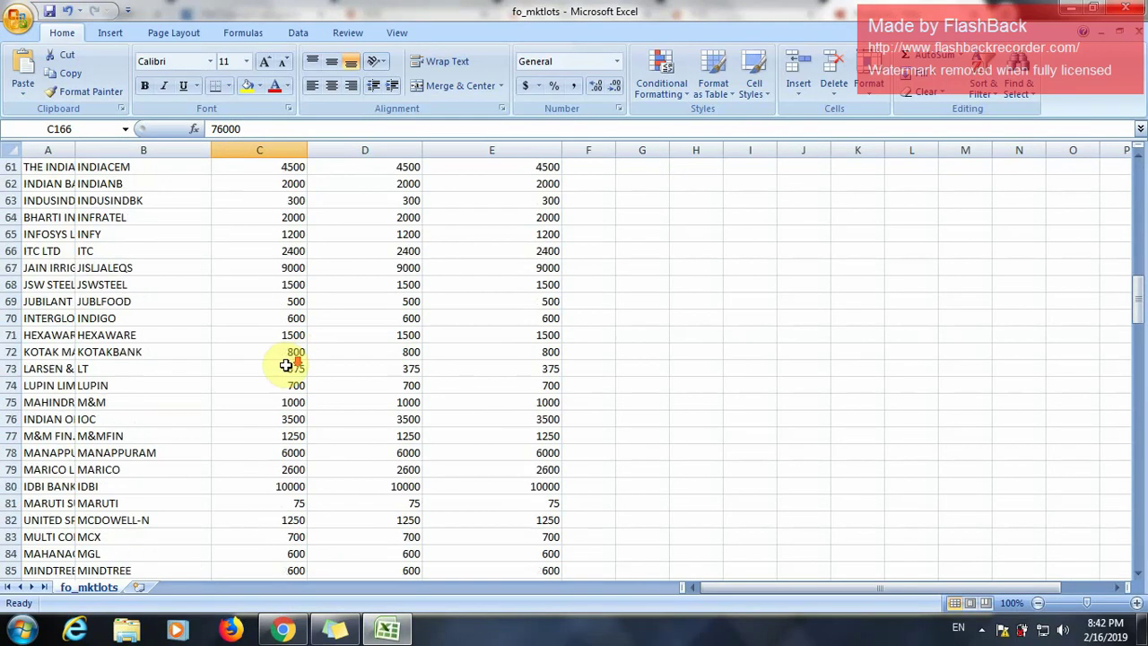
scroll(286, 369, "down", 15)
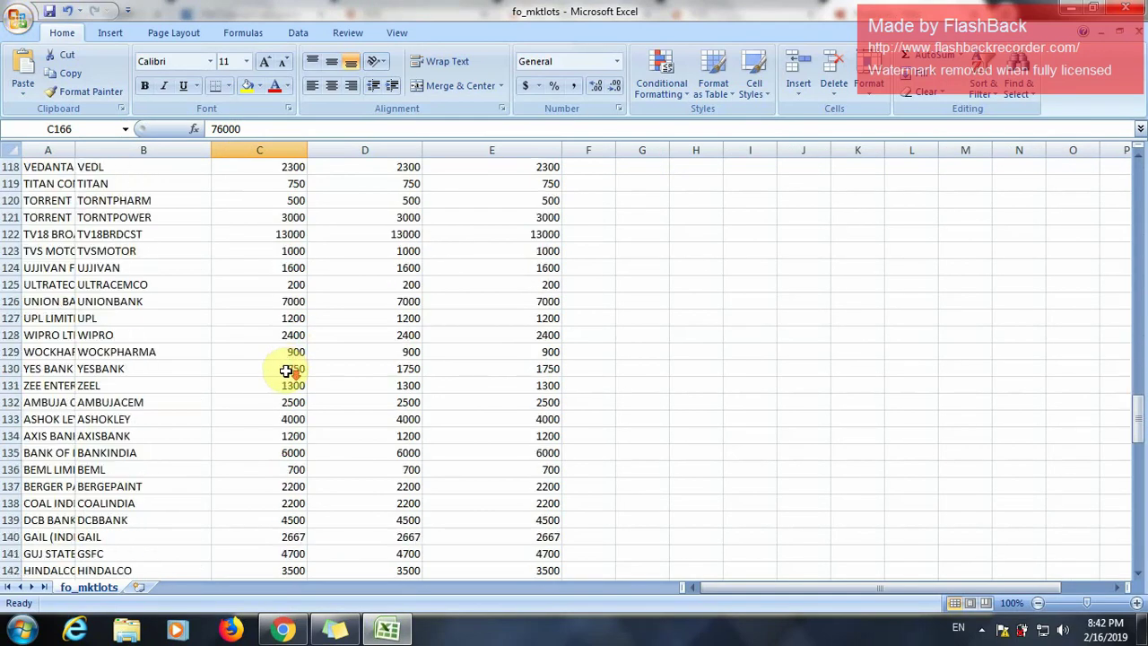
scroll(286, 369, "up", 7)
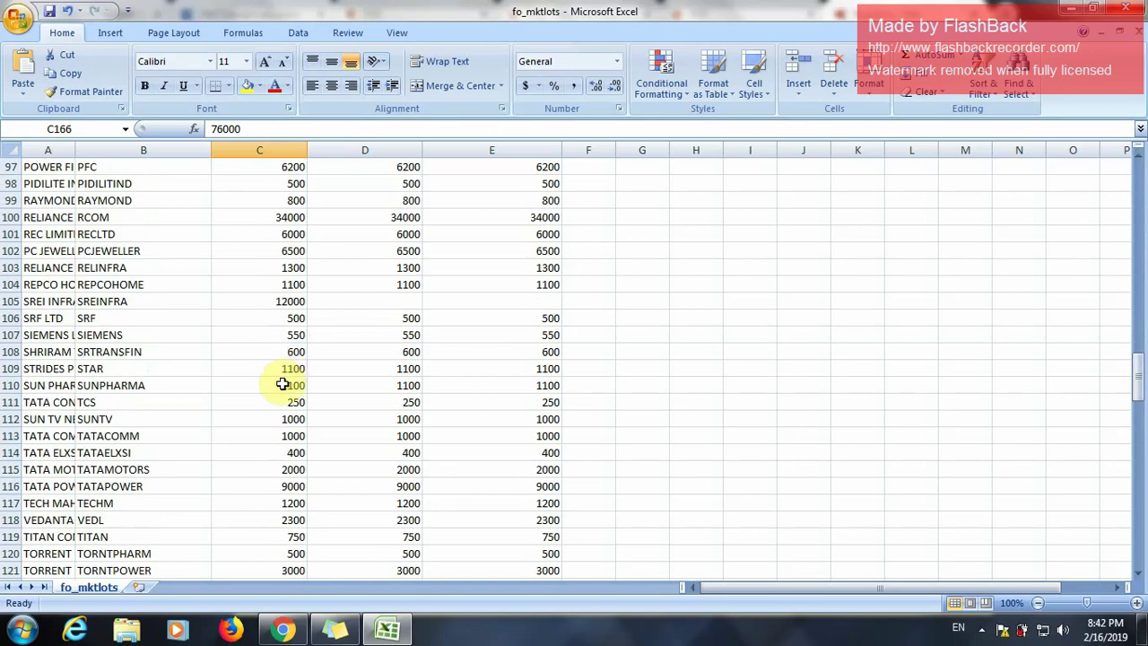
scroll(283, 384, "up", 20)
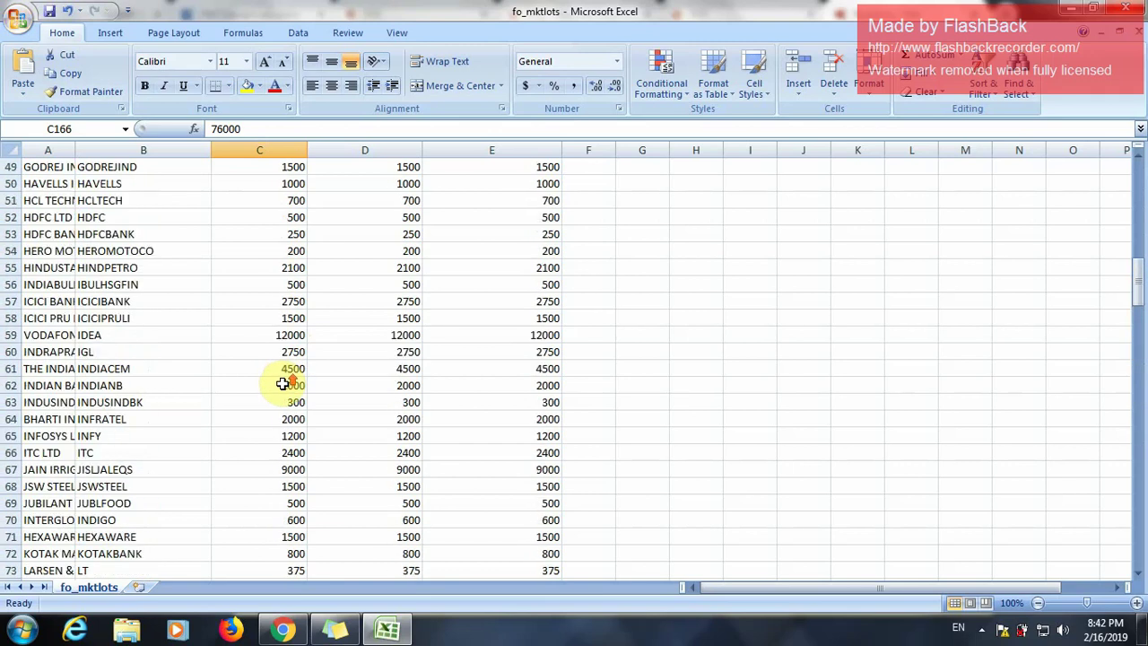
scroll(283, 384, "up", 6)
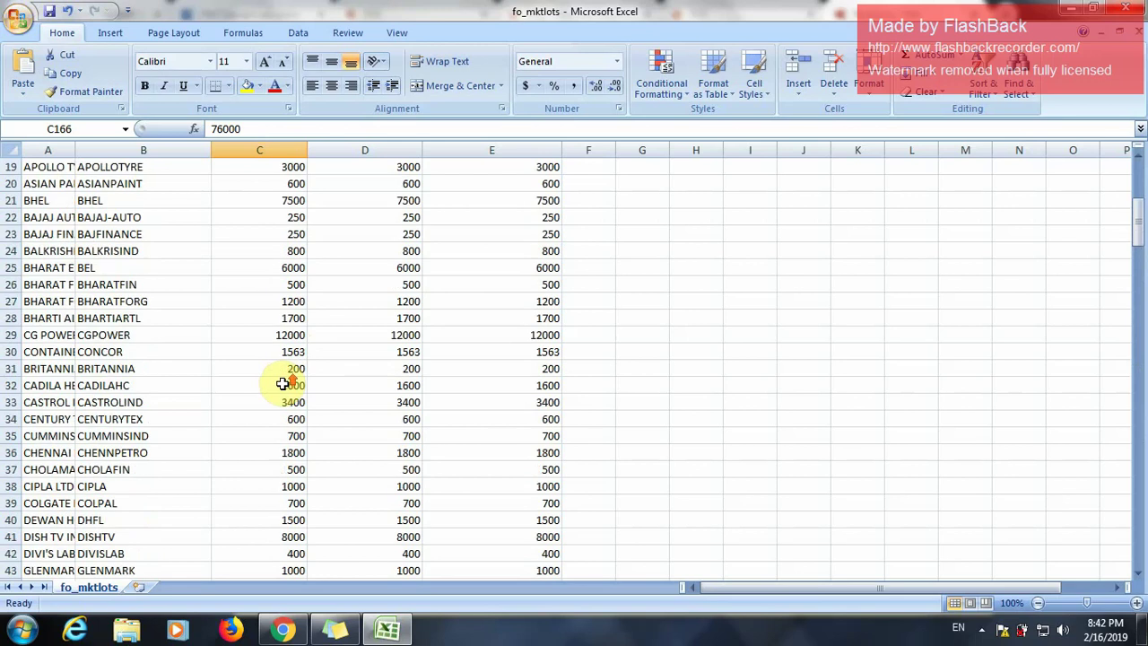
Check the 19-Feb lot sizes of BAJAJ-AUTO and BANKNIFTY in the fo_mktlots sheet
left_click(199, 232)
left_click(228, 219)
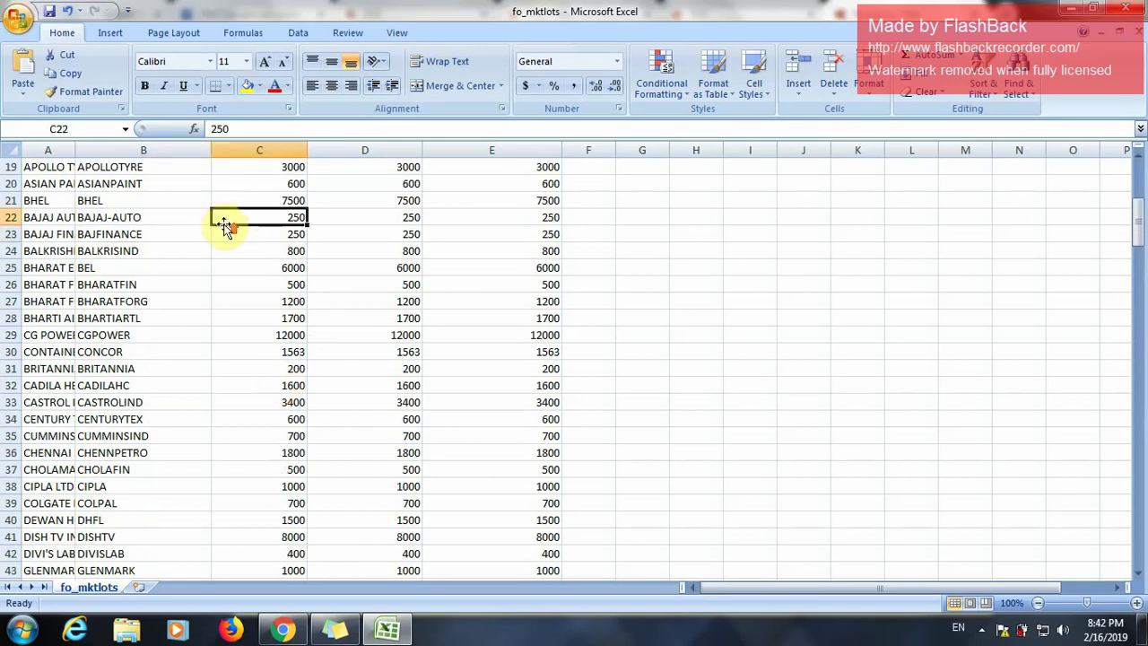
scroll(242, 229, "up", 4)
left_click(250, 237)
left_click(259, 217)
scroll(258, 238, "up", 2)
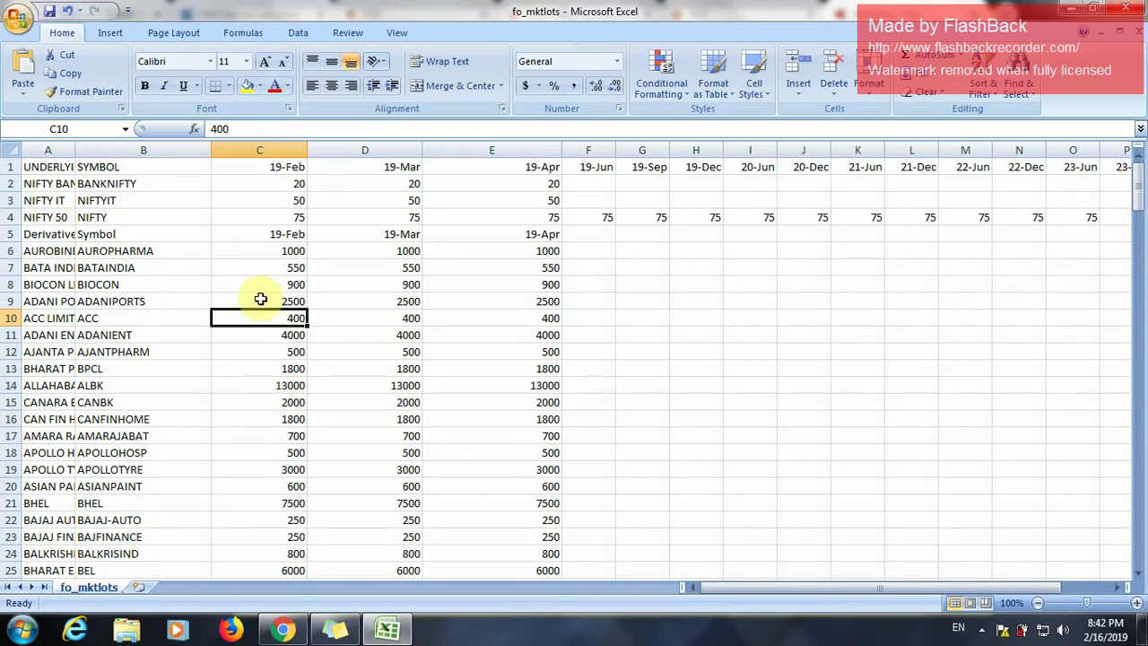
left_click(270, 185)
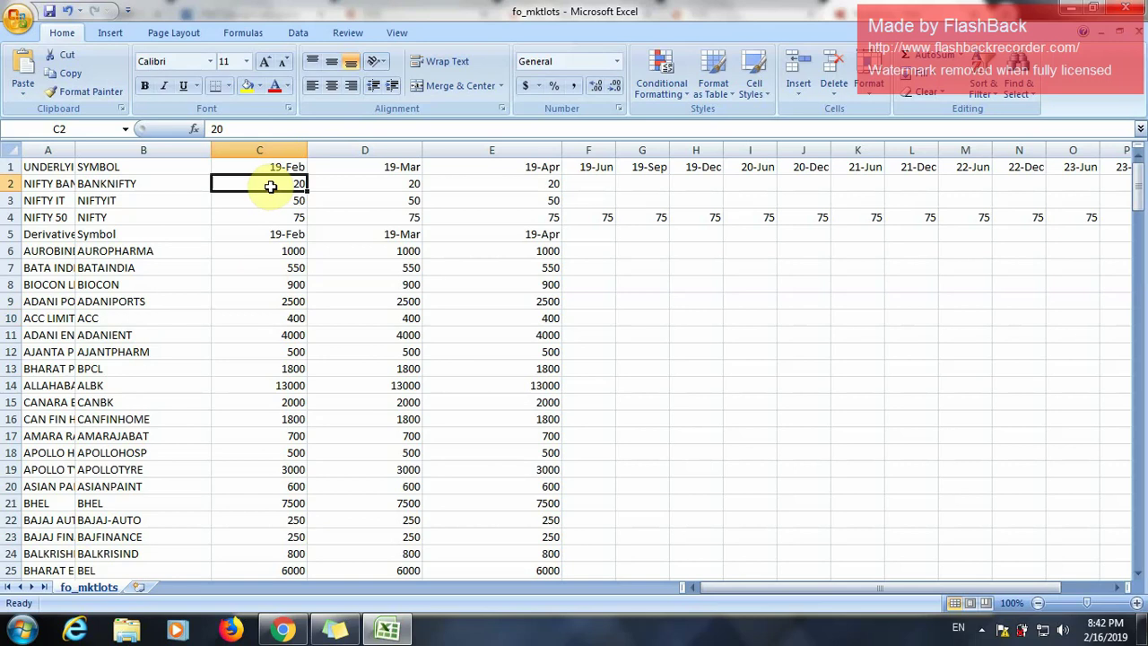
Switch to the F&O margin calculator in Chrome and review the FUTURE TRADING BASICS sticky note over it
left_click(1071, 8)
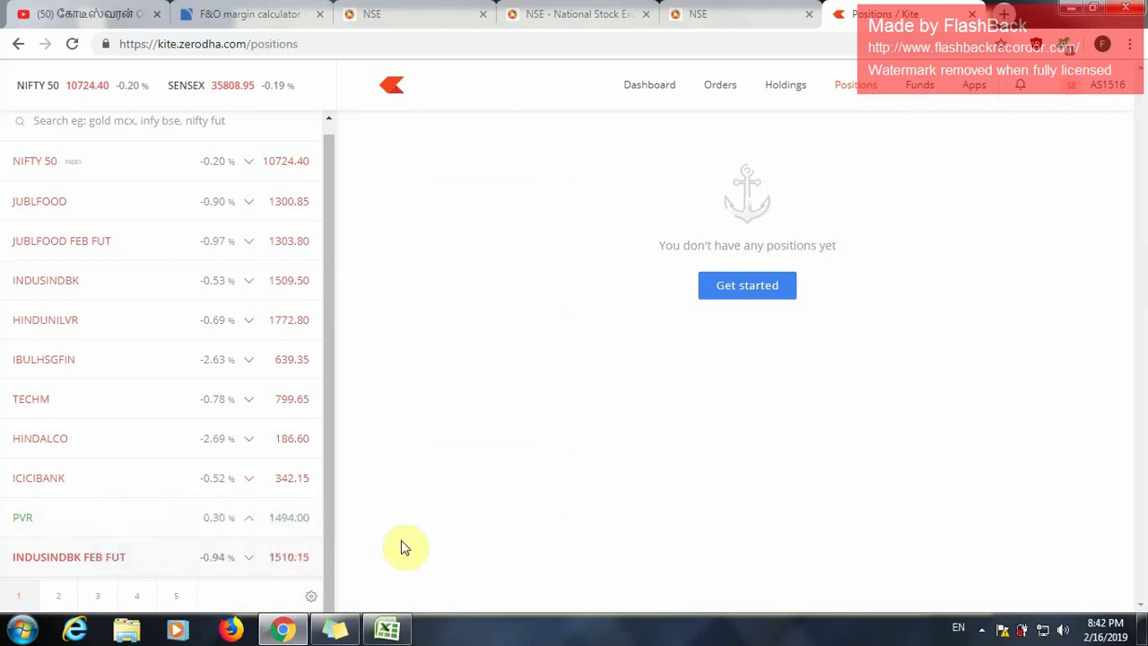
left_click(278, 15)
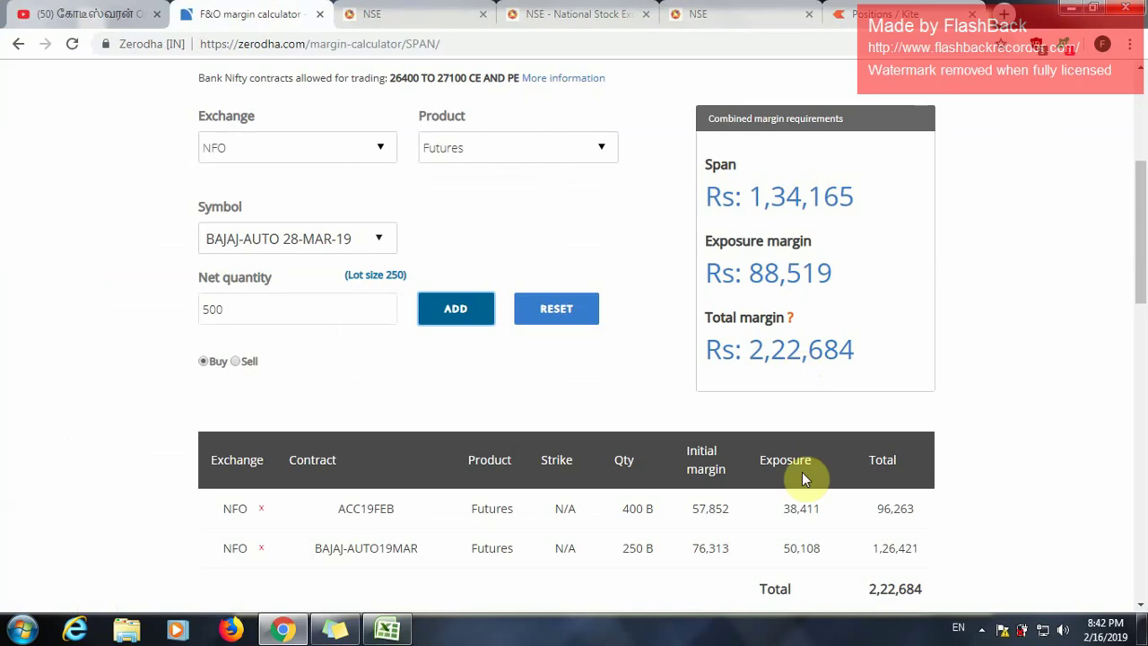
left_click(333, 627)
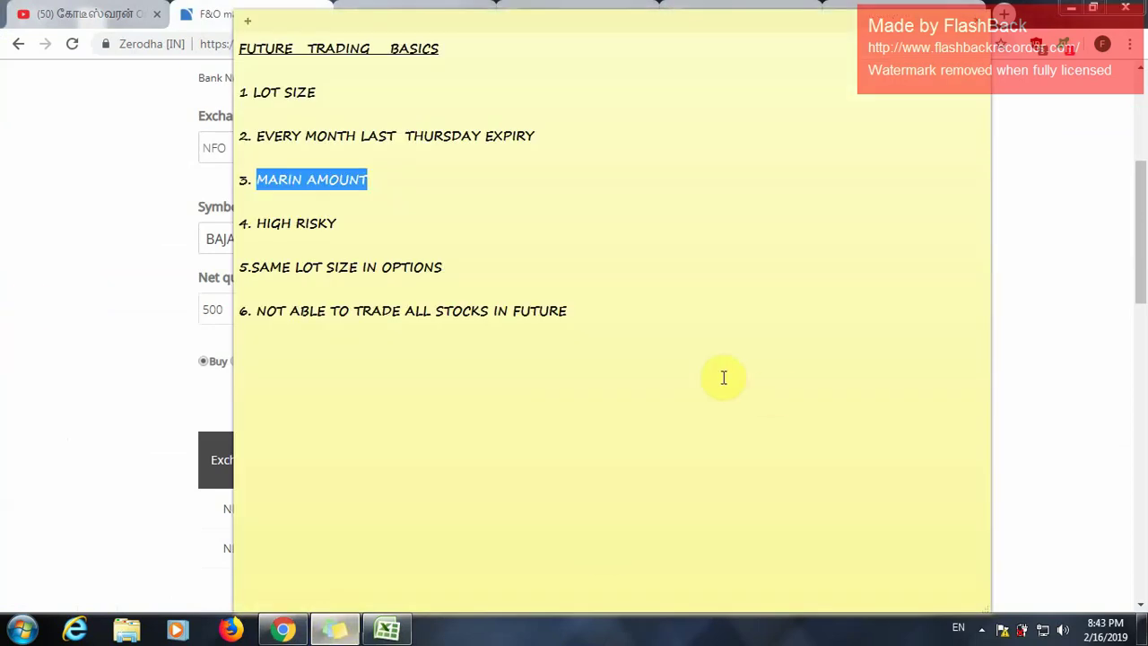
left_click(511, 381)
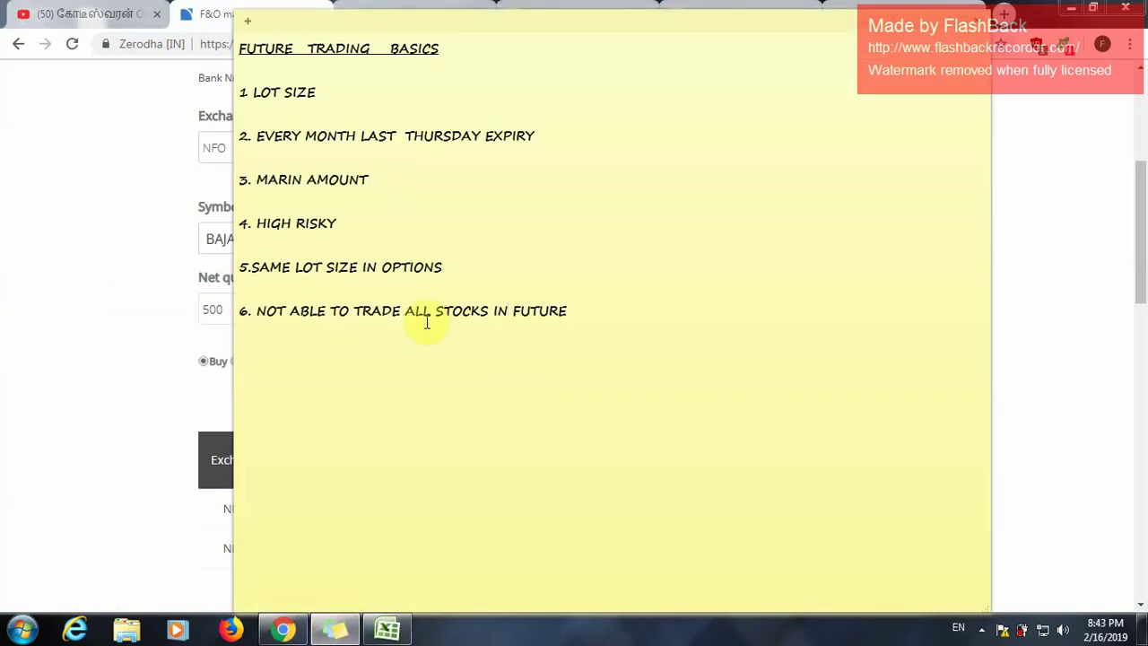
left_click(155, 315)
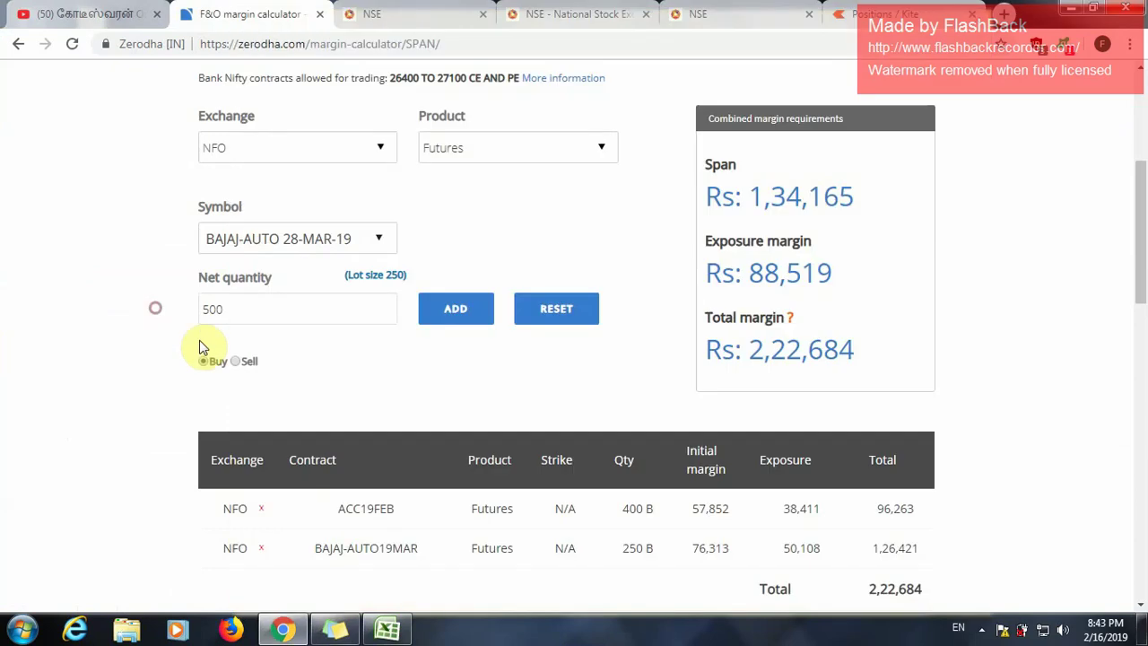
Review the index and stock lot sizes in the fo_mktlots workbook in Excel again, and return to the margin calculator
left_click(388, 630)
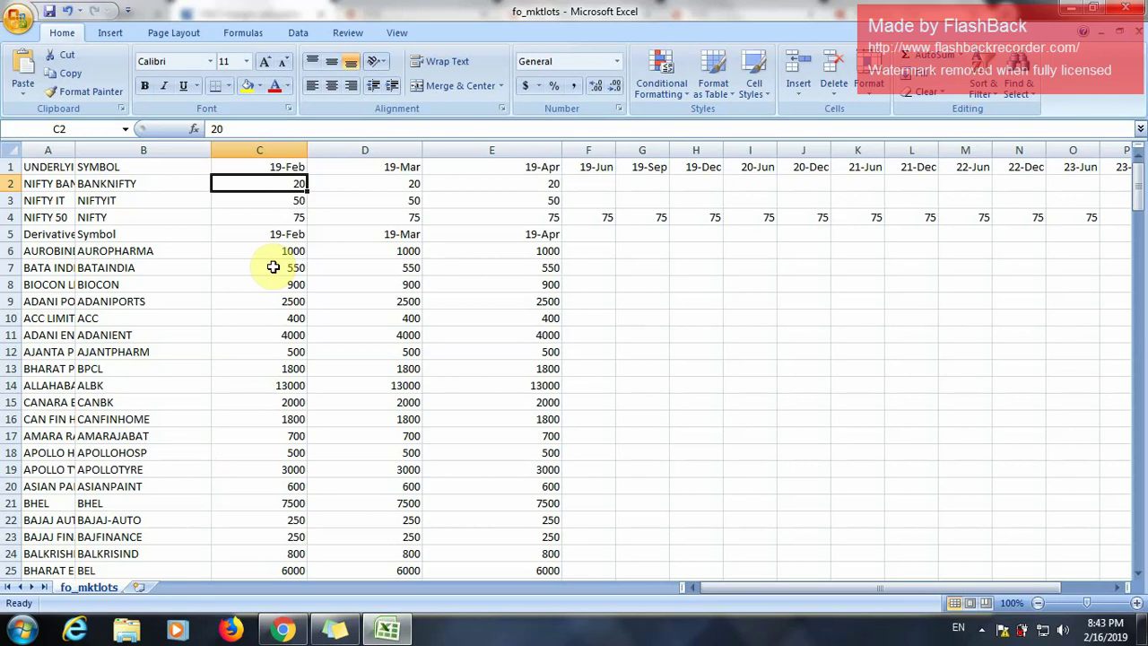
scroll(273, 266, "down", 4)
scroll(272, 267, "up", 4)
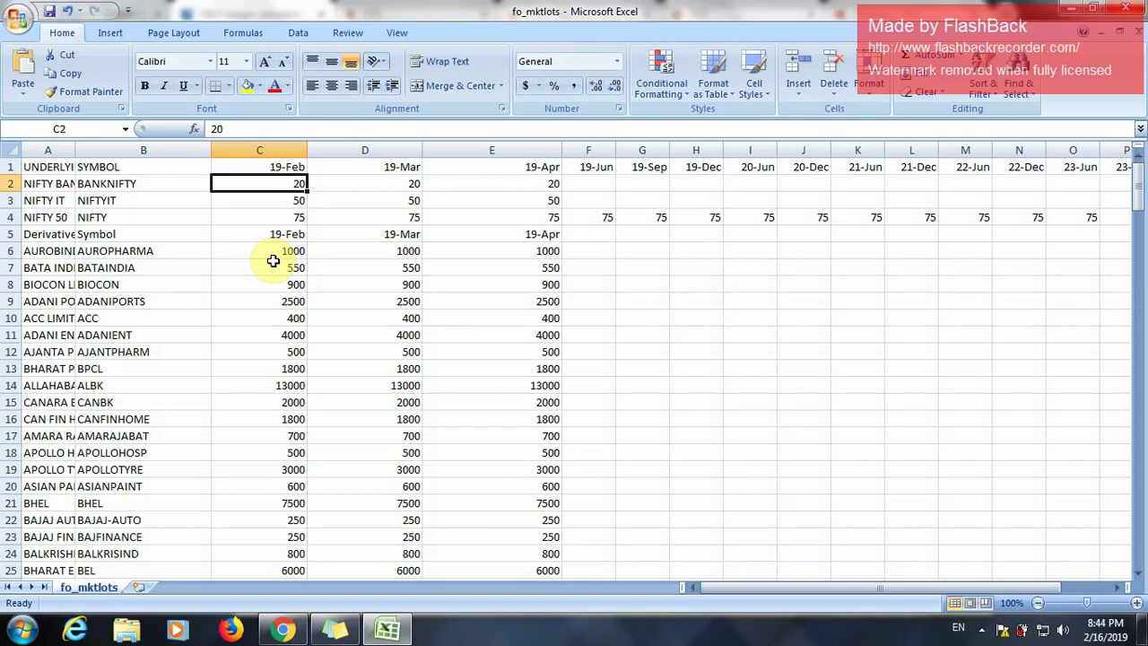
left_click(1093, 7)
left_click(924, 159)
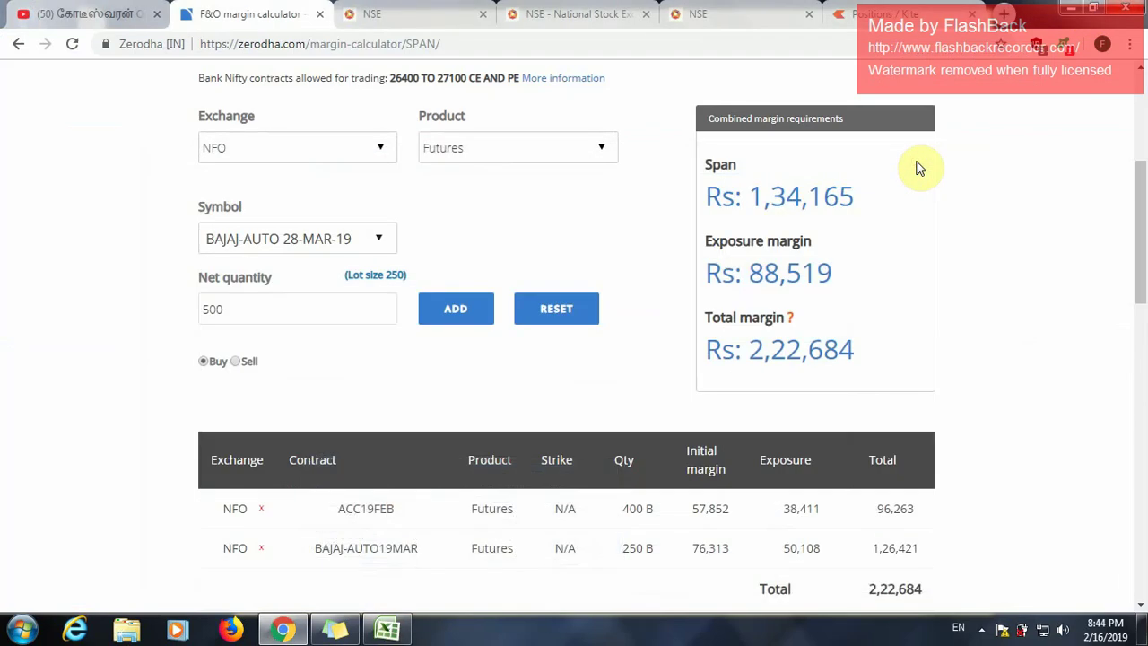
View the uploaded videos on the YouTube channel page, and return to the desktop with the FlashBack Pro 5 Recorder shortcut selected
left_click(49, 15)
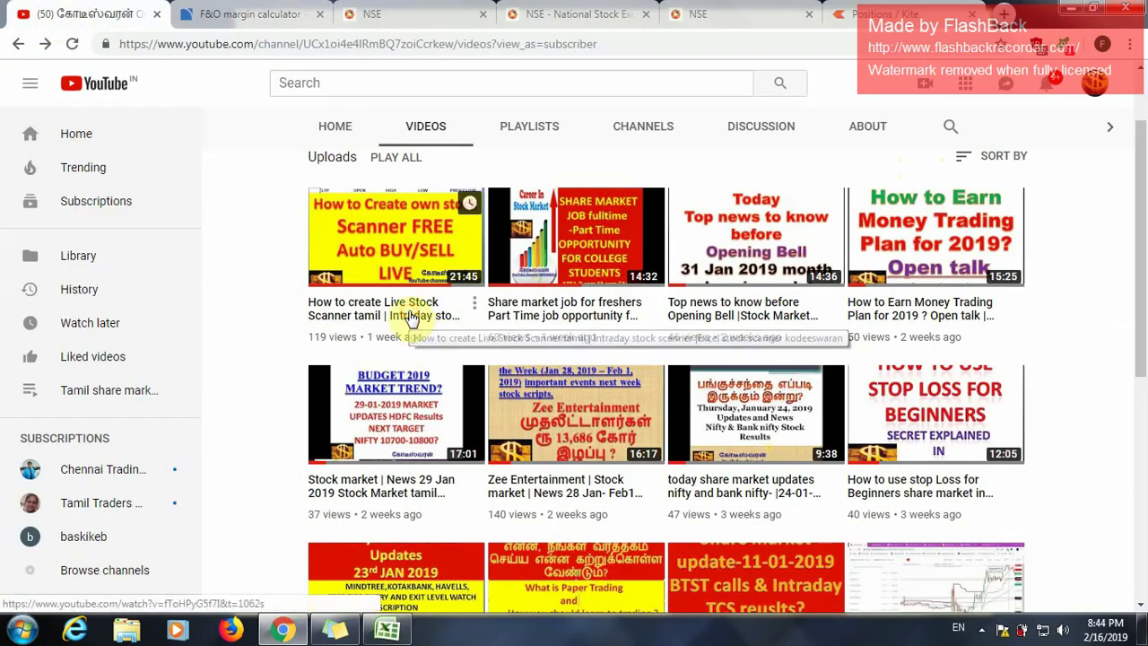
left_click_drag(405, 321, 268, 354)
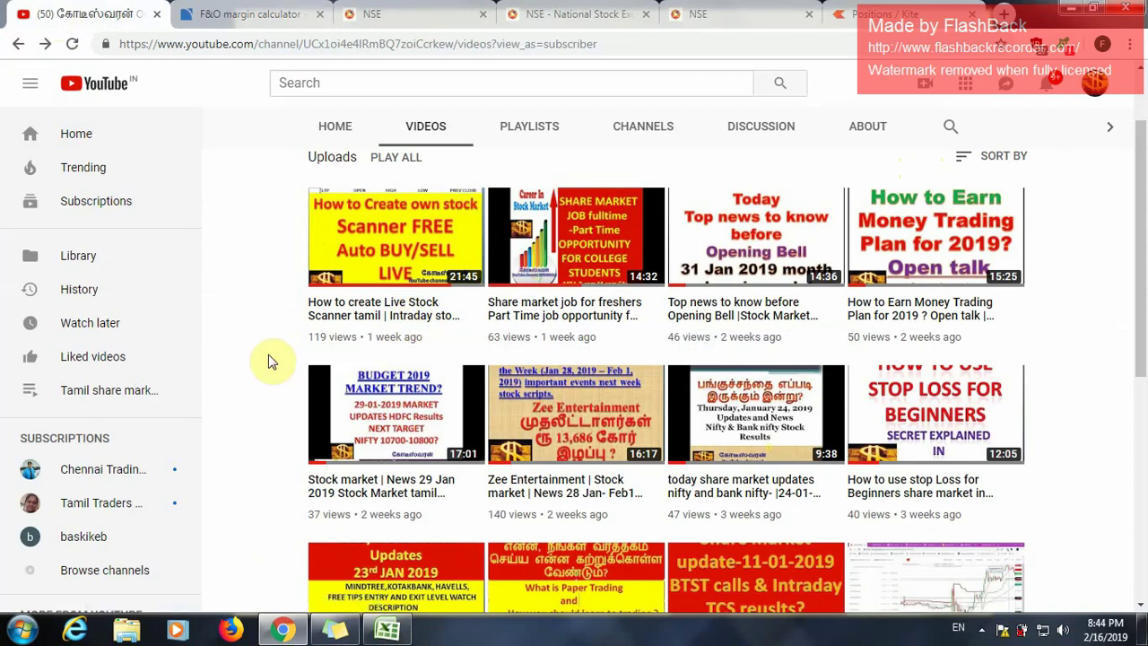
left_click(1072, 11)
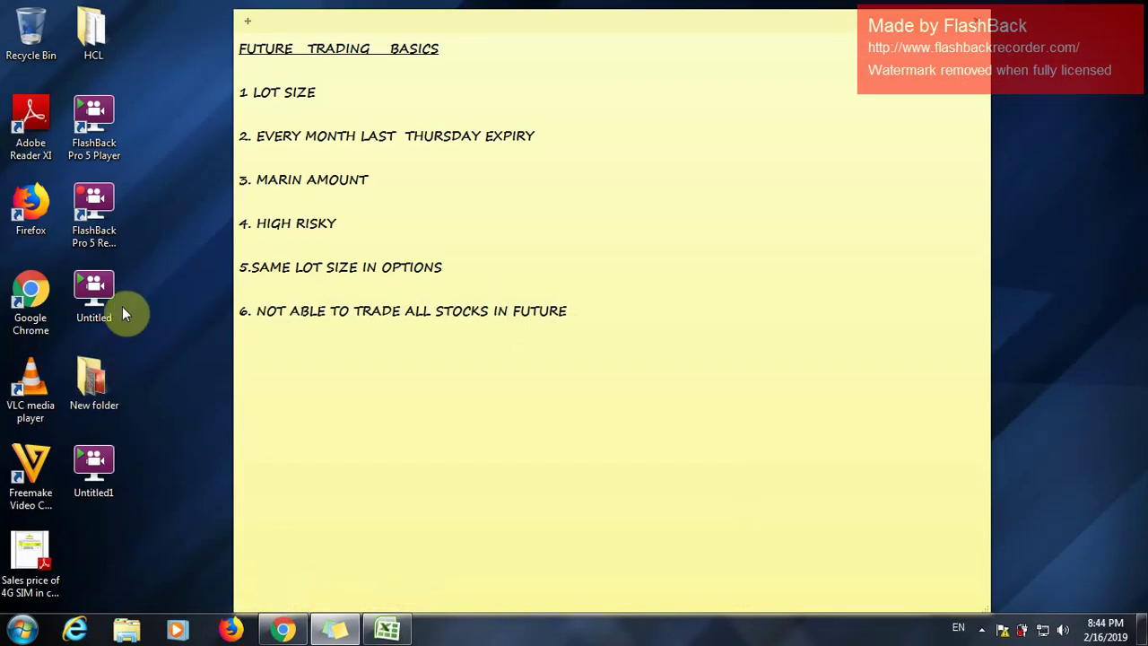
left_click(116, 226)
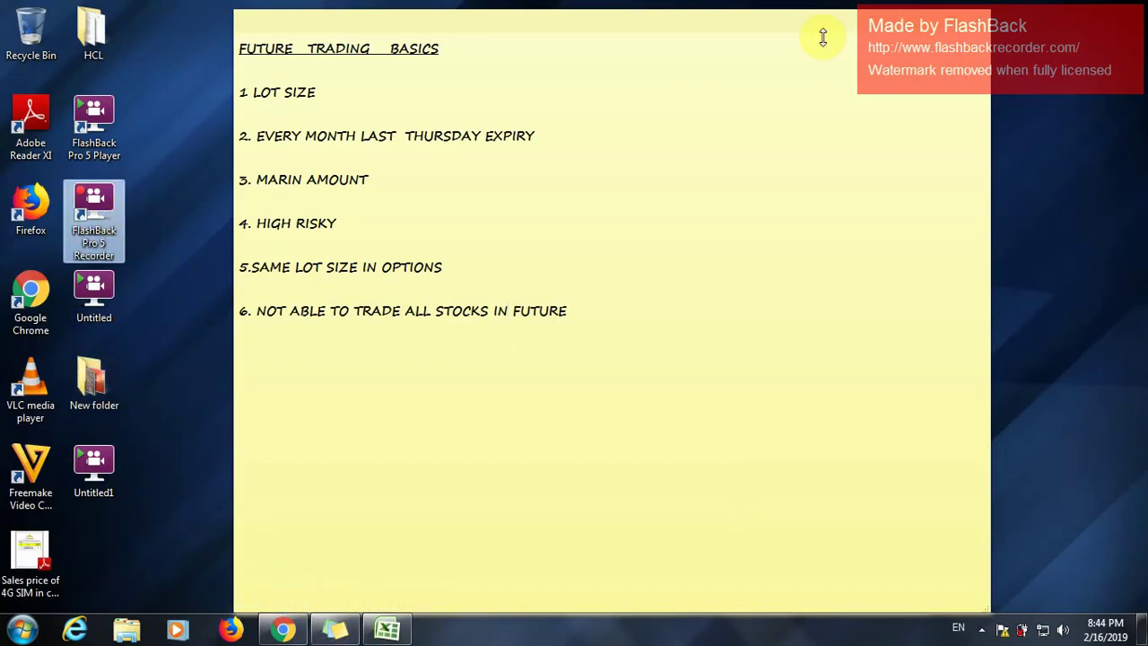